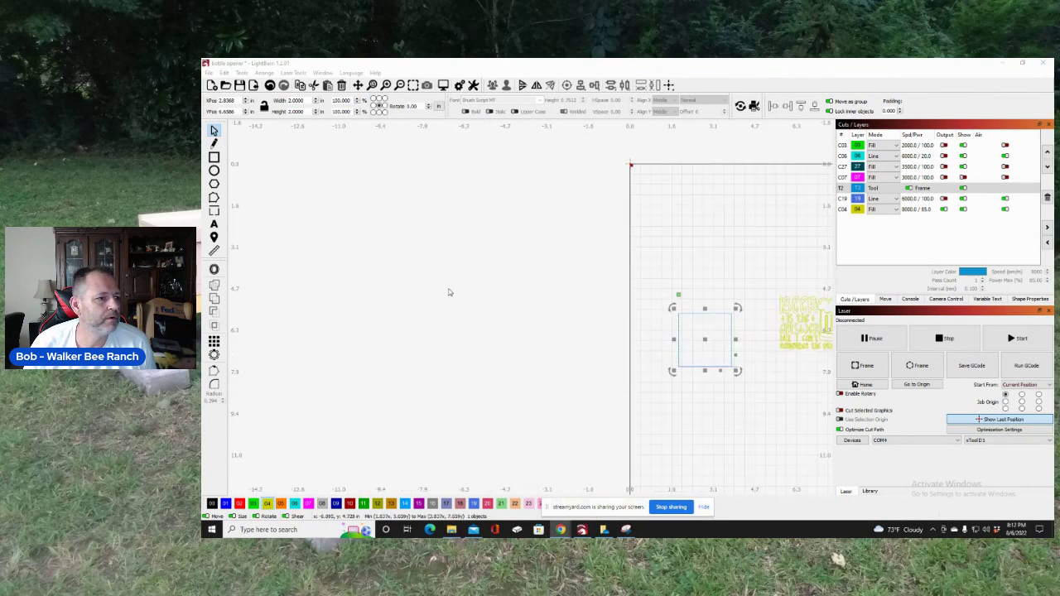
- Delete the "Beer is the answer" beer mug design from the workspace
scroll(794, 246, "up", 3)
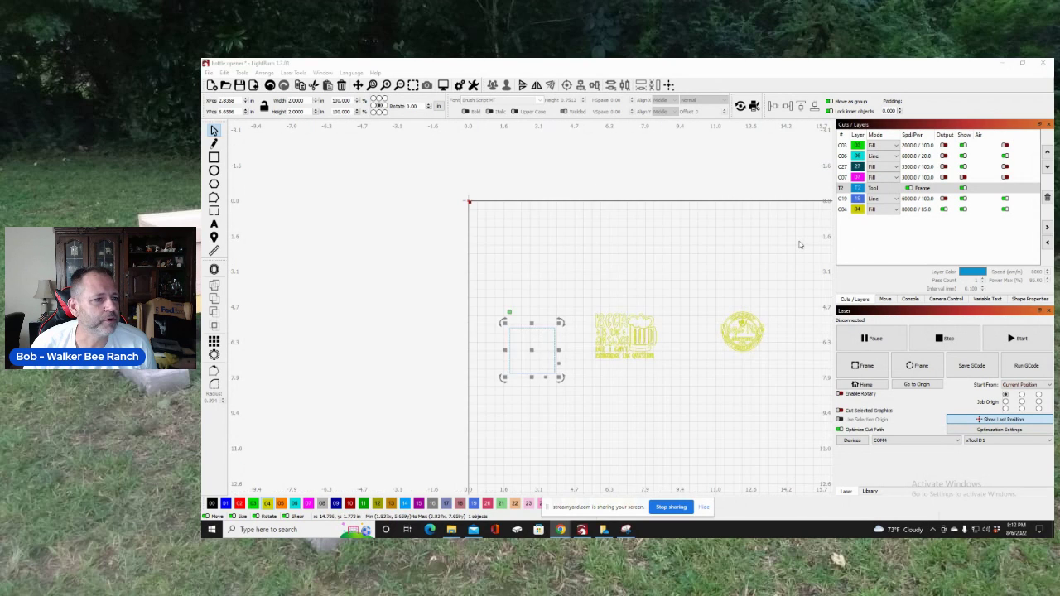
scroll(710, 261, "up", 2)
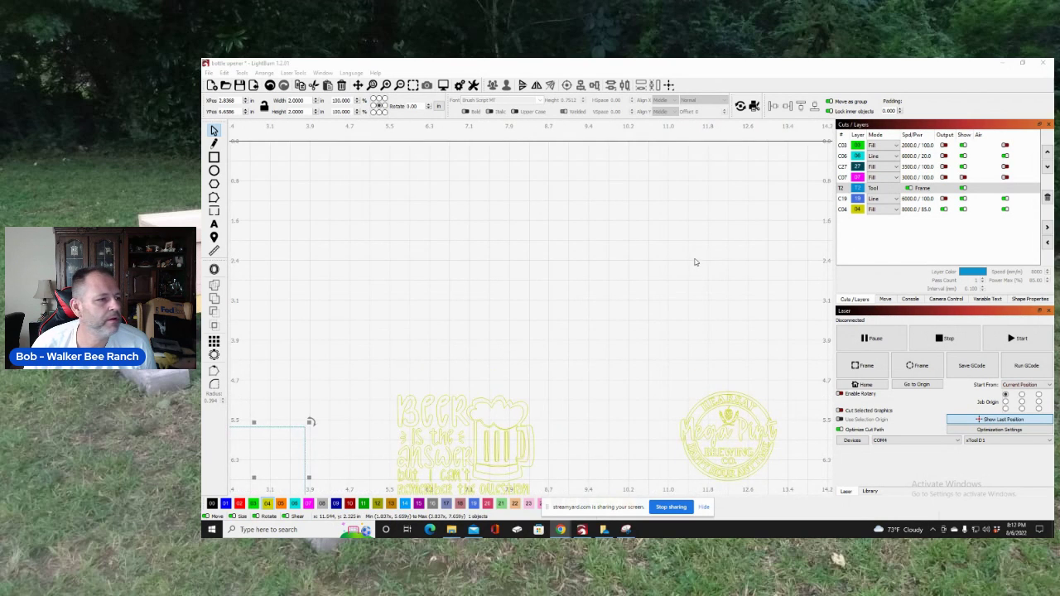
scroll(695, 261, "down", 4)
scroll(632, 408, "up", 5)
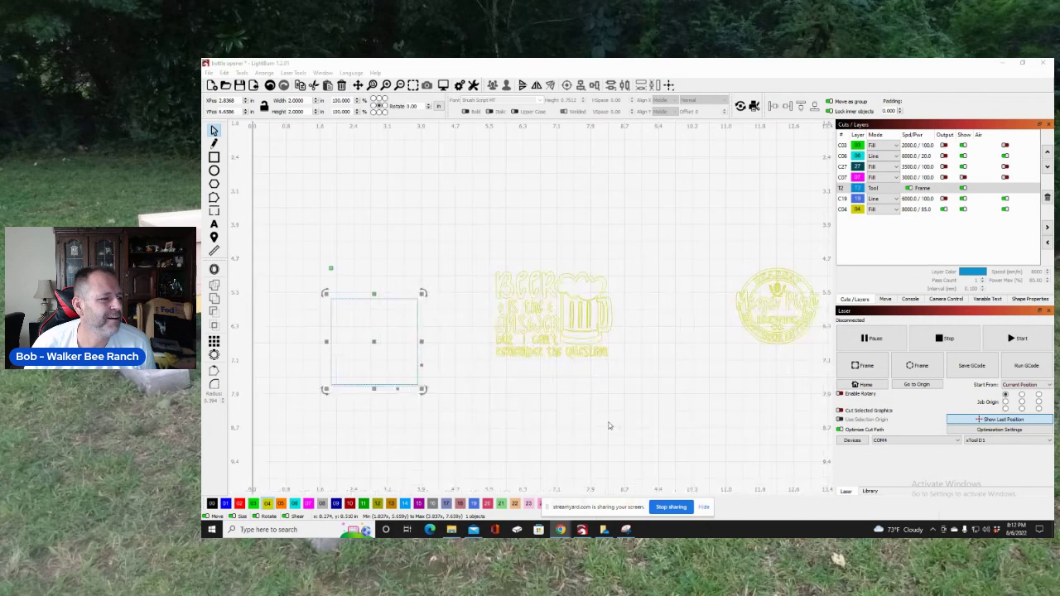
scroll(613, 415, "down", 2)
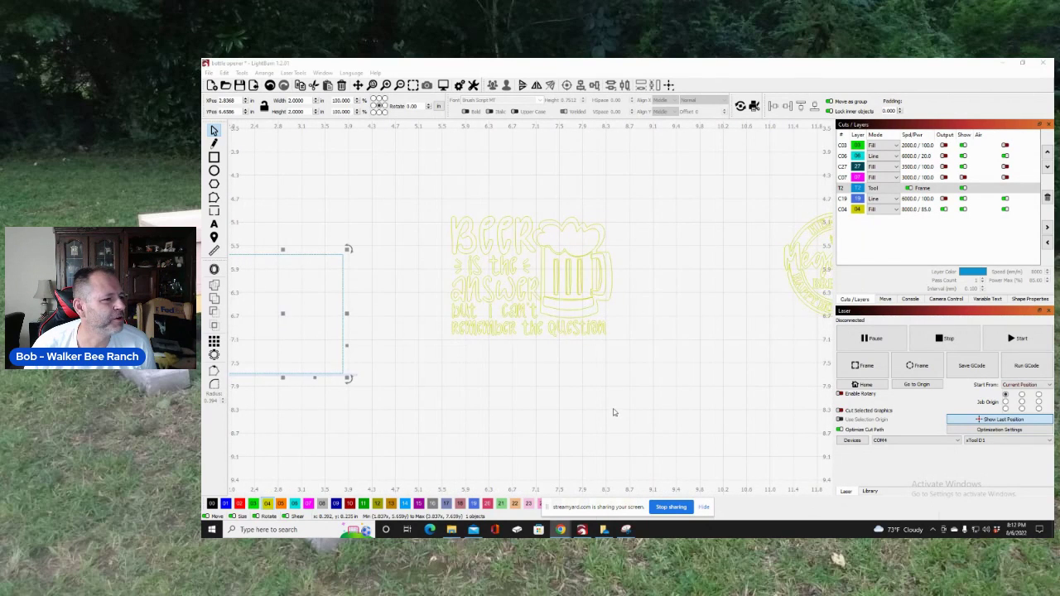
scroll(614, 404, "up", 3)
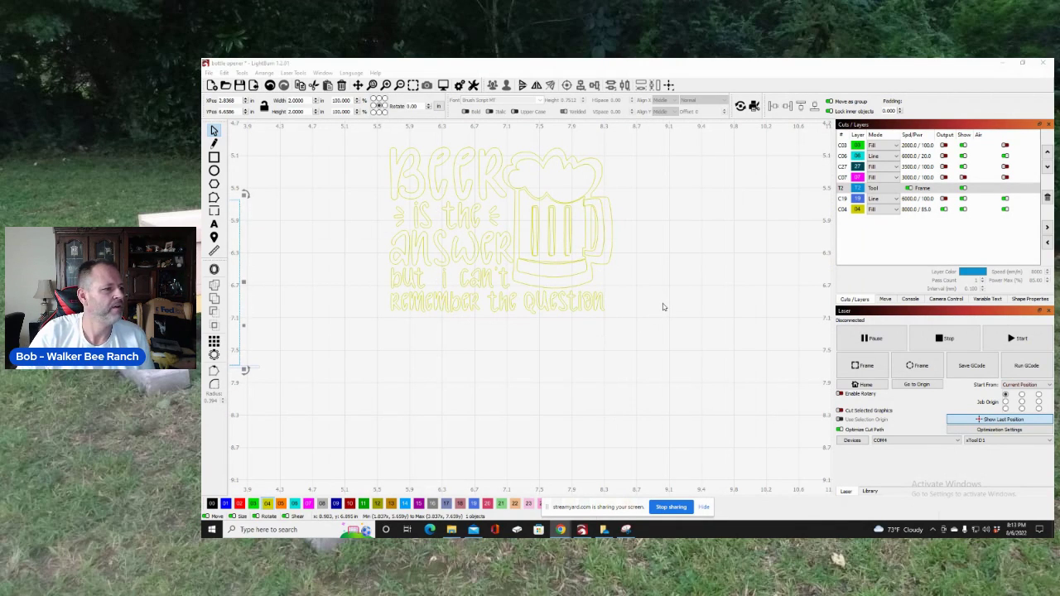
scroll(661, 308, "down", 2)
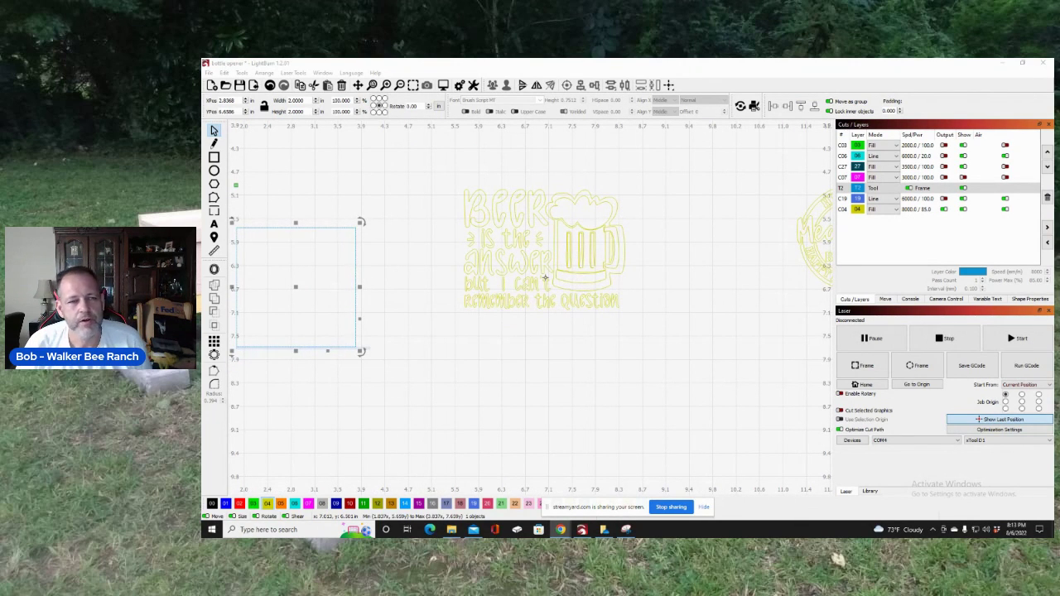
left_click(544, 277)
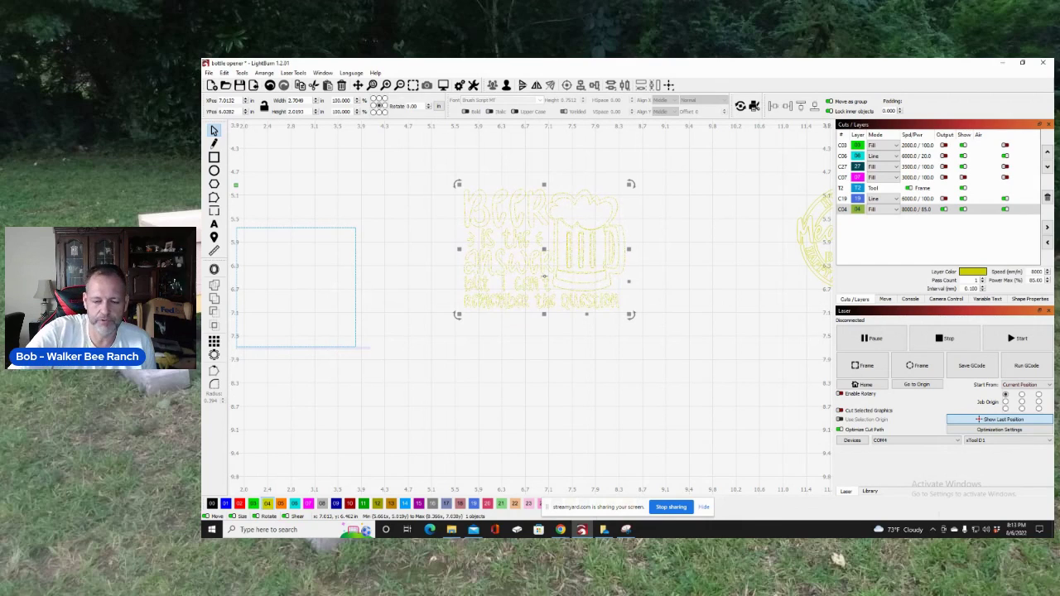
key("Delete")
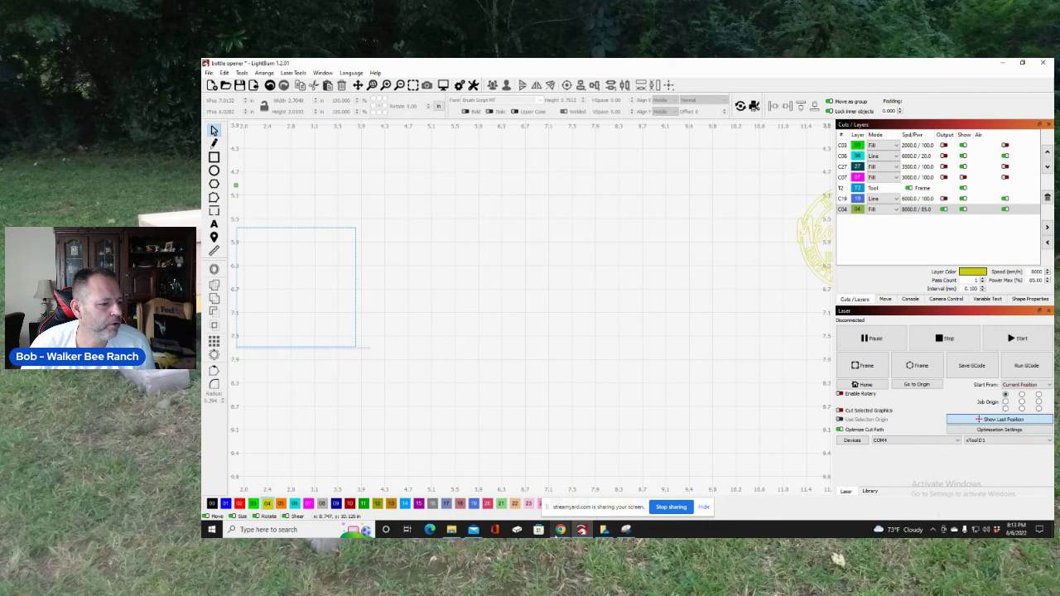
- Close the open Snipping Tool window, relaunch Snipping Tool through Windows search, and minimize it
mouse_move(557, 535)
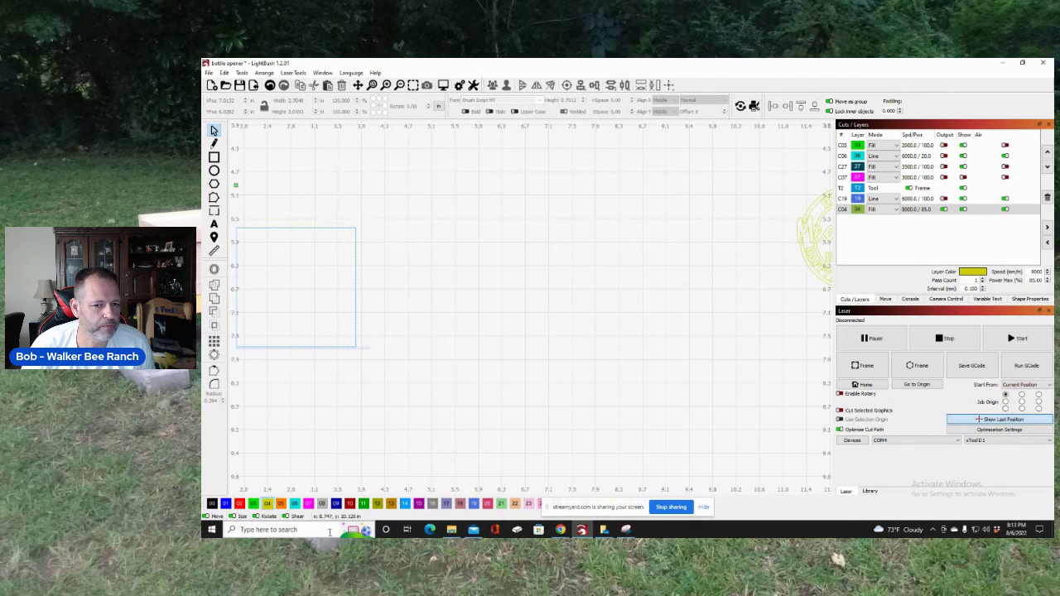
right_click(627, 530)
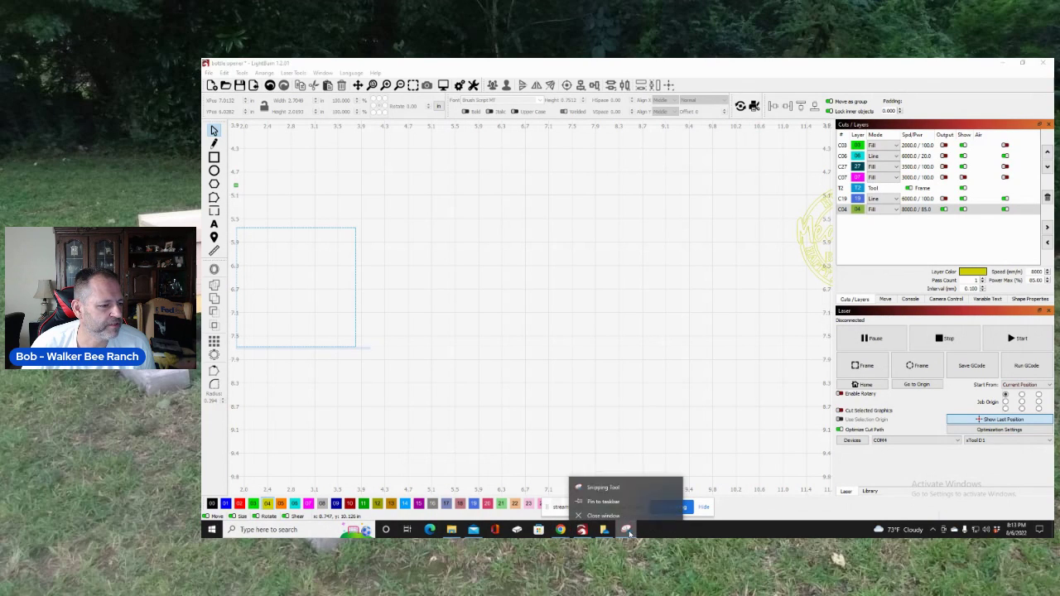
left_click(595, 511)
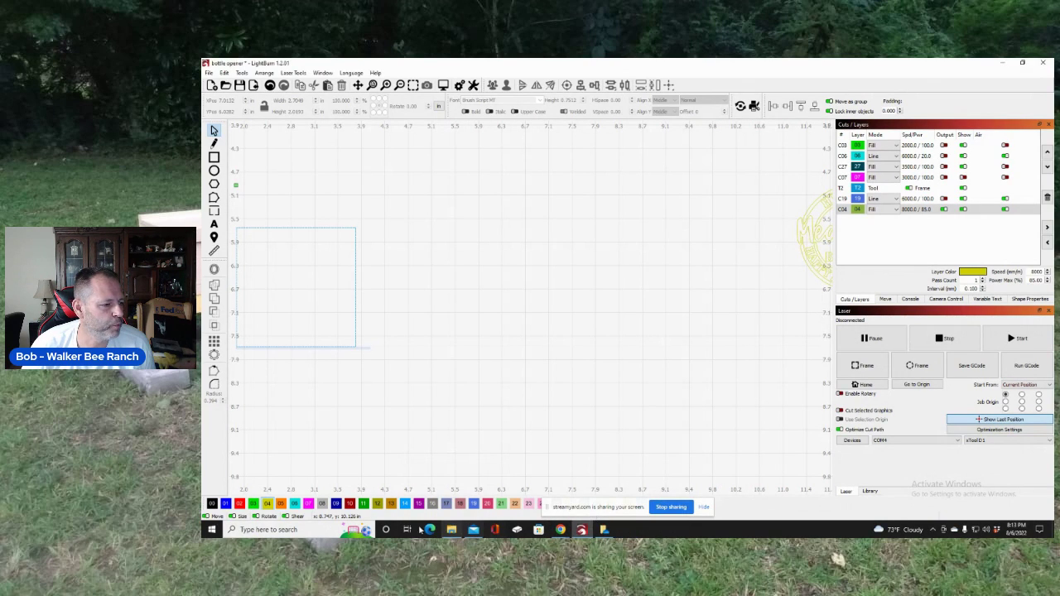
left_click(289, 530)
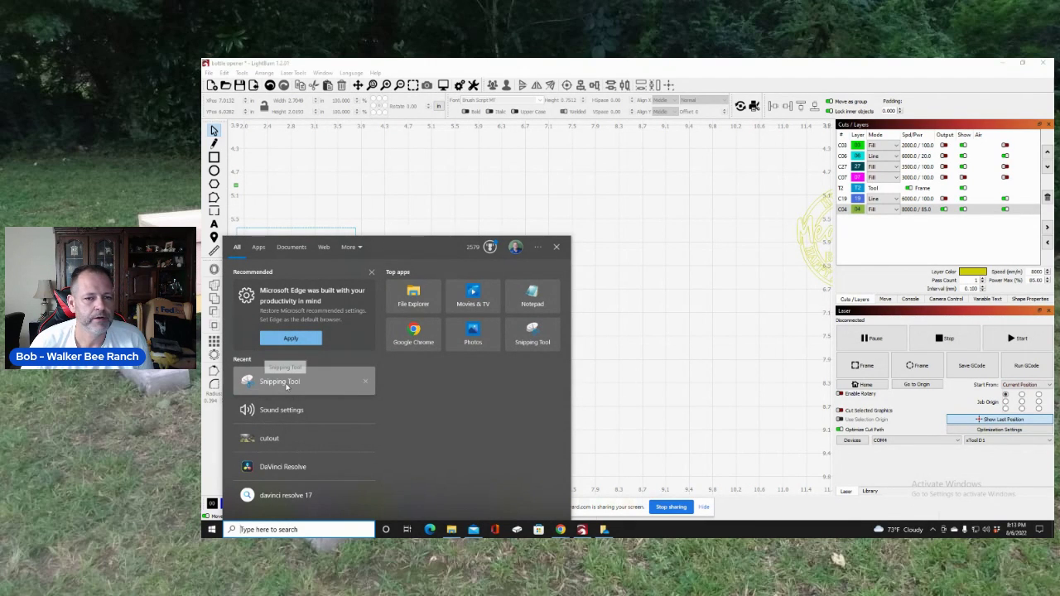
left_click(281, 382)
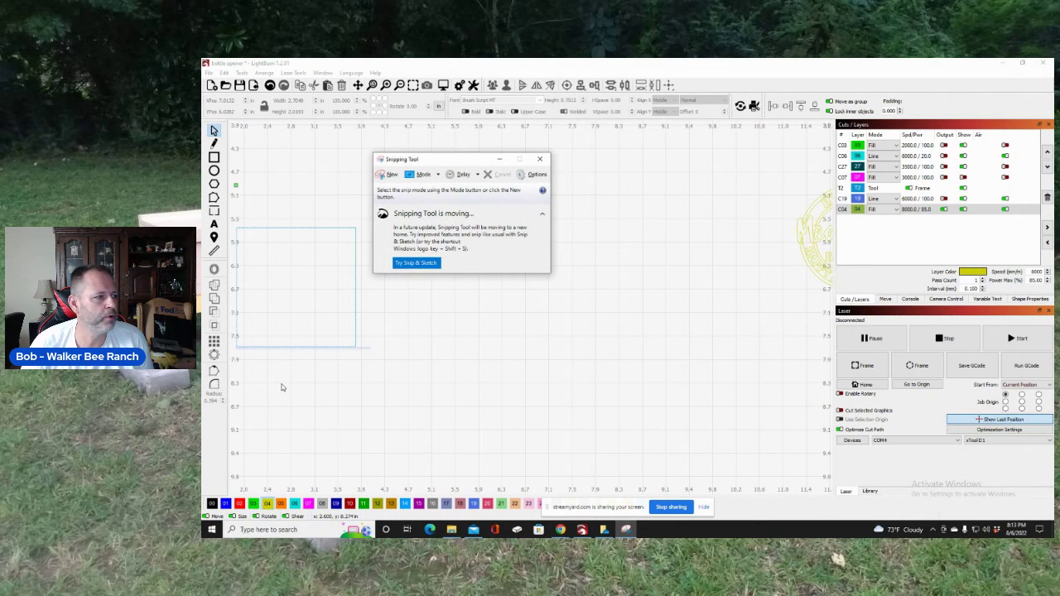
left_click(501, 160)
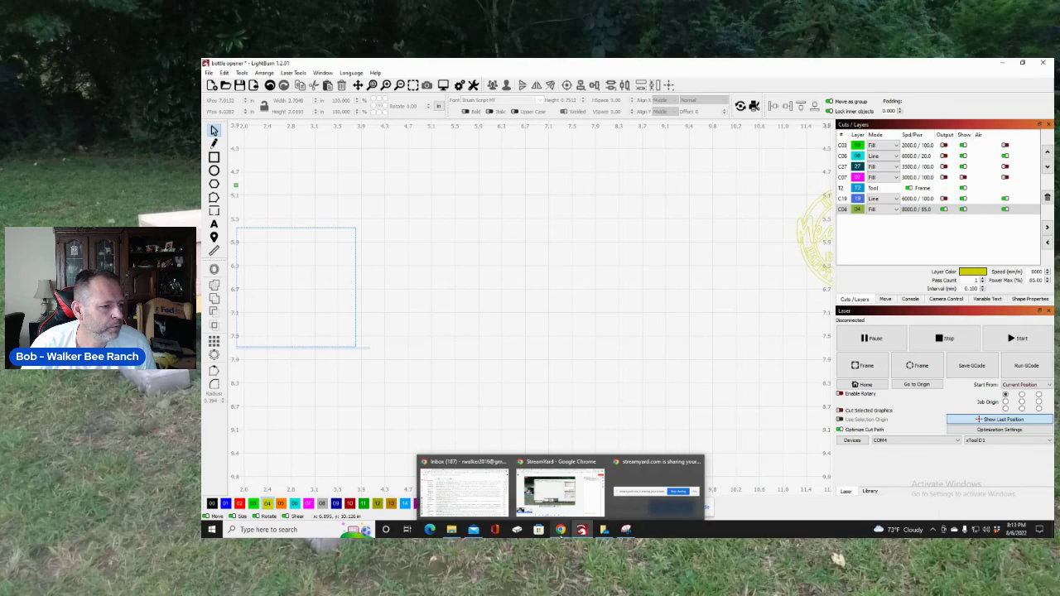
- Switch to Chrome, search Google for "beer sayings" in a new tab, and show the image results
left_click(464, 488)
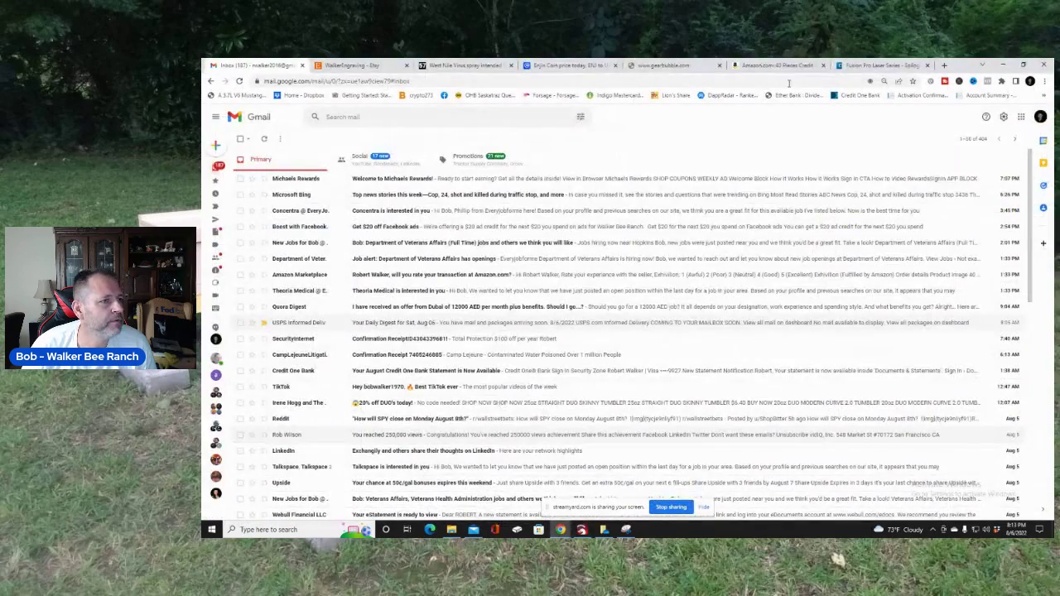
left_click(945, 64)
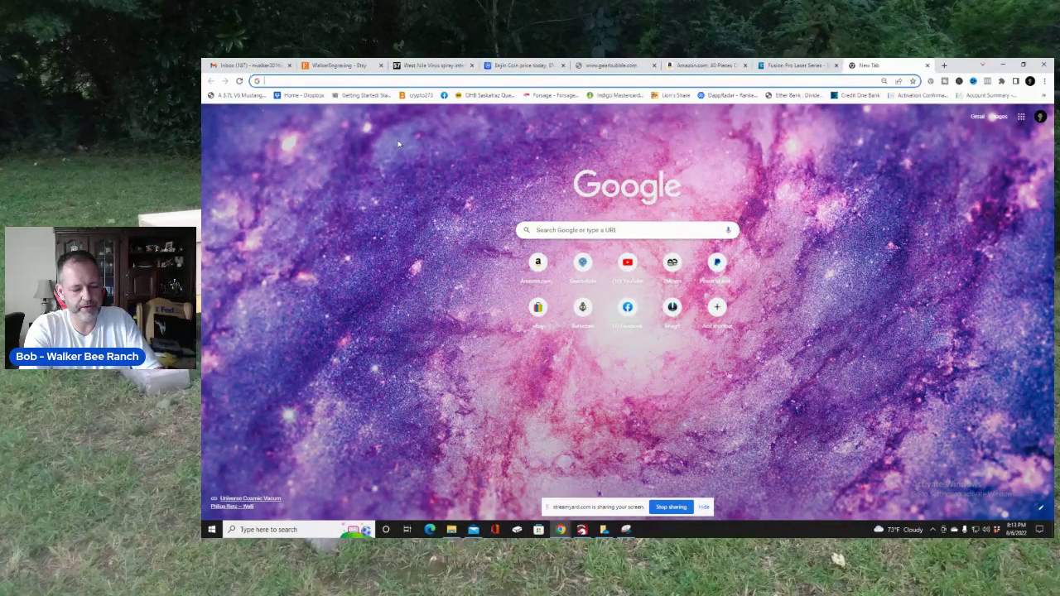
type("beer")
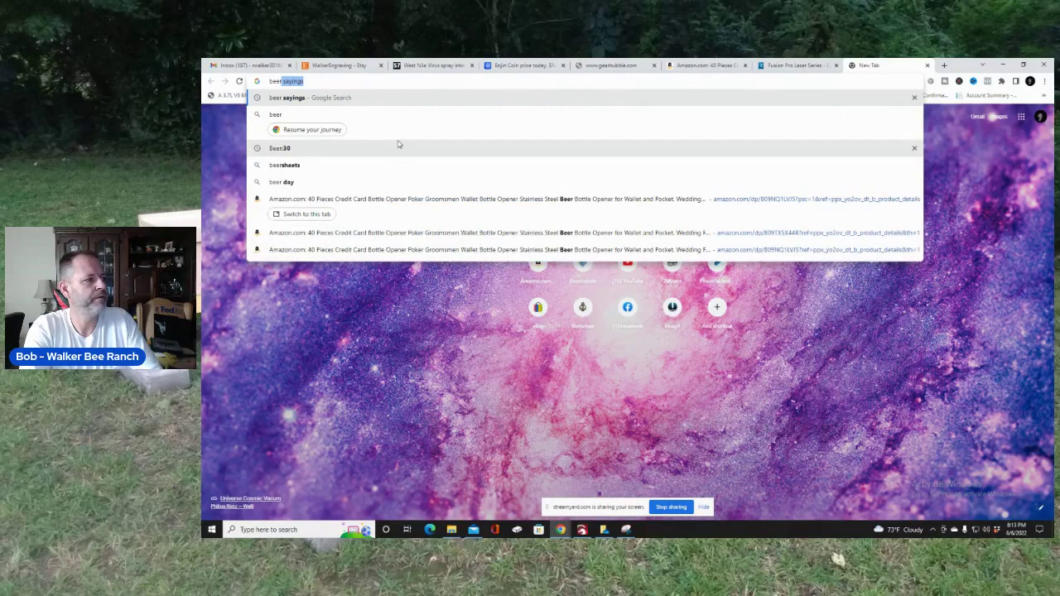
key("Return")
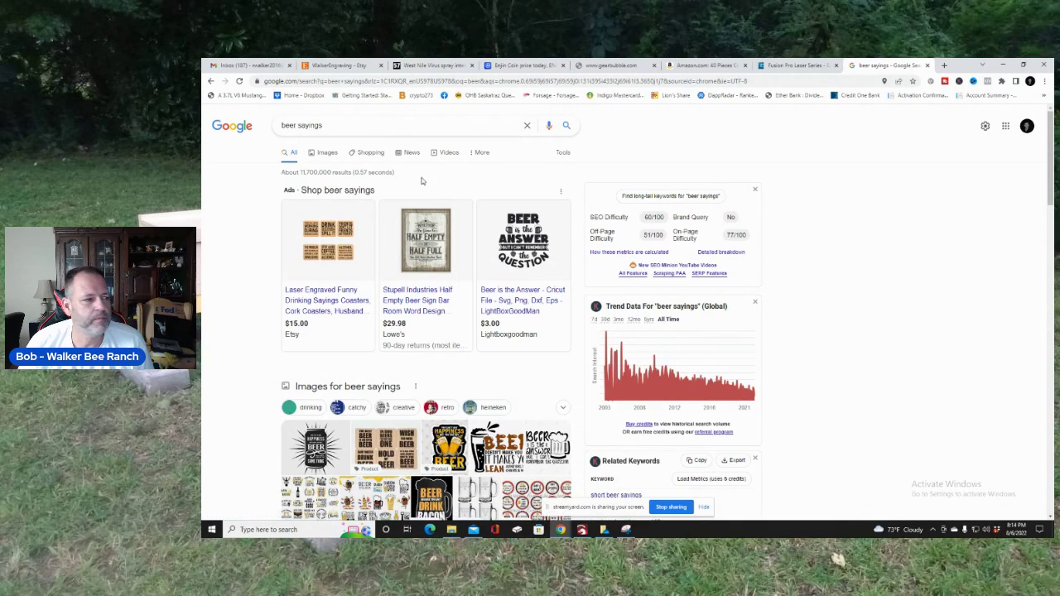
scroll(411, 215, "down", 3)
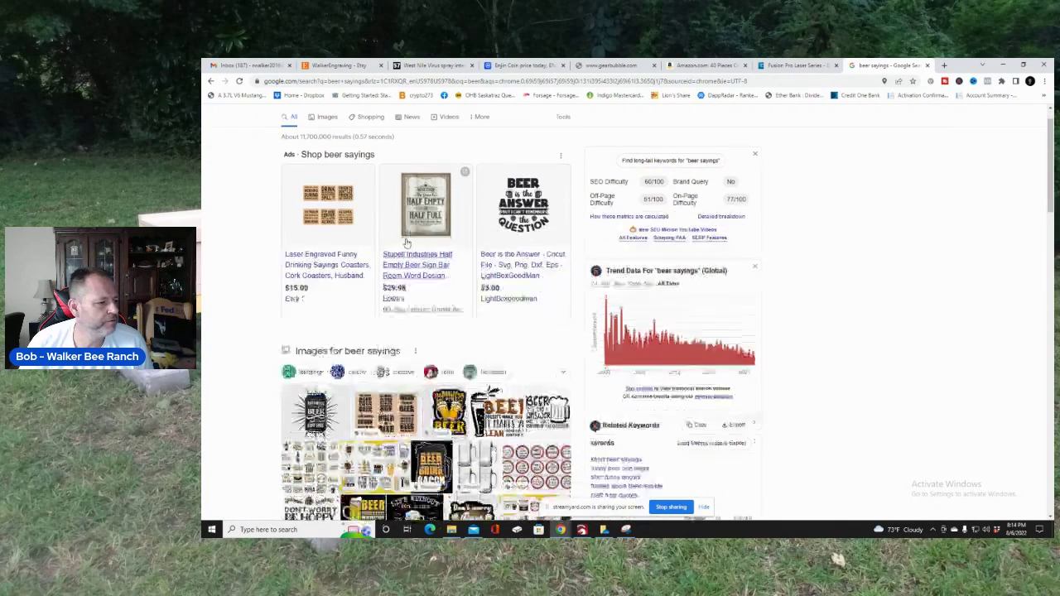
scroll(418, 224, "up", 3)
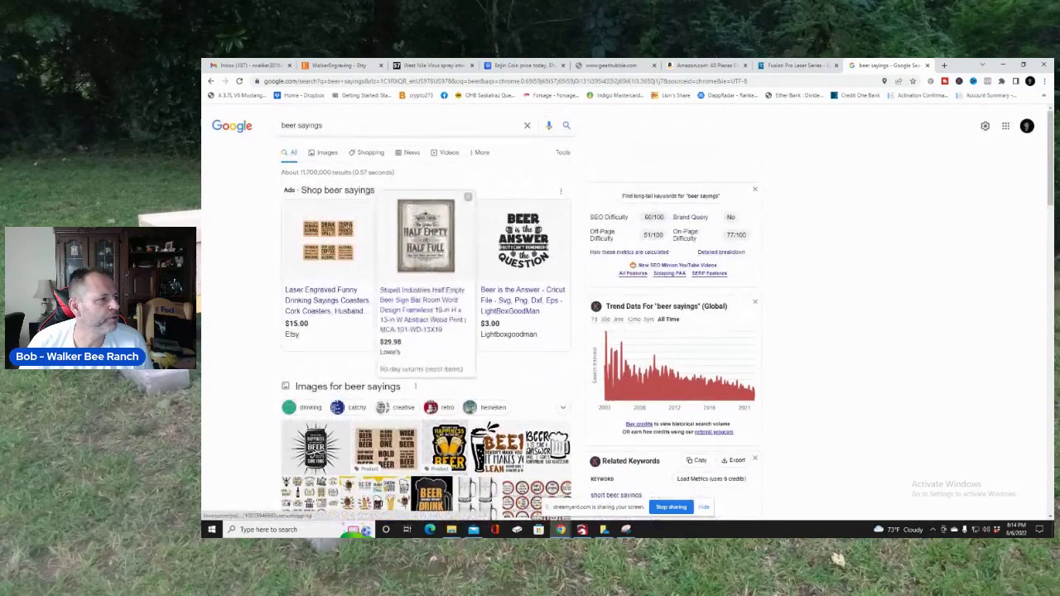
left_click(327, 155)
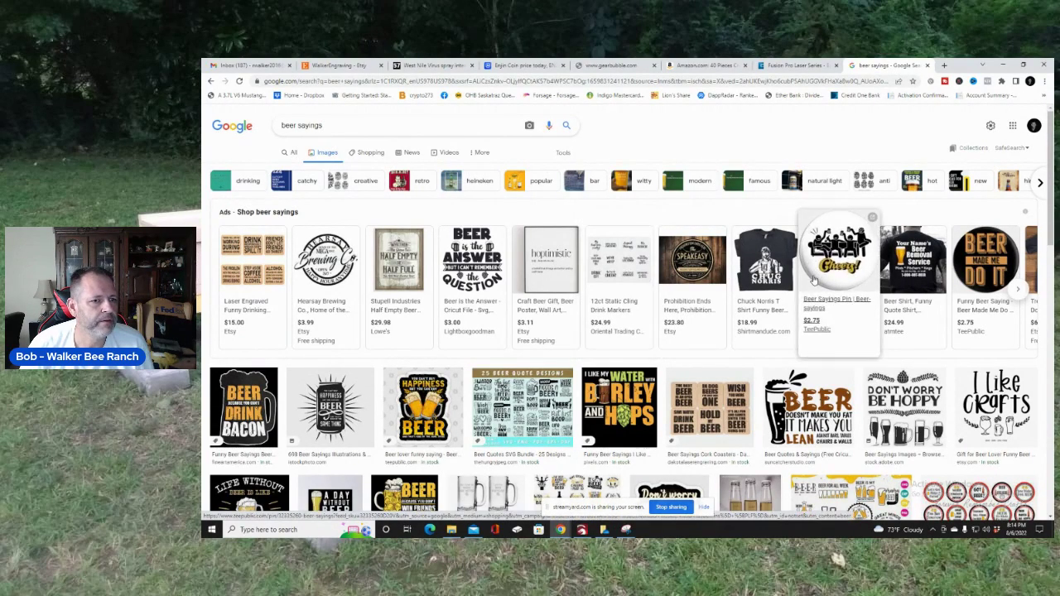
- Browse the beer sayings images and open the Etsy listing for the Beer Quotes Bundle
scroll(729, 327, "down", 1)
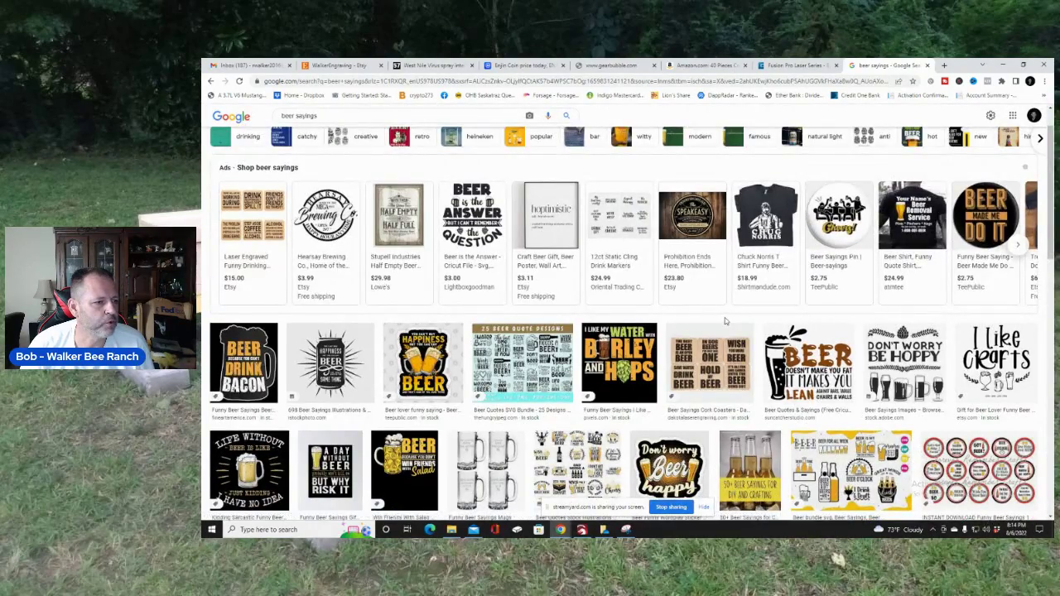
scroll(677, 315, "down", 3)
scroll(708, 314, "down", 2)
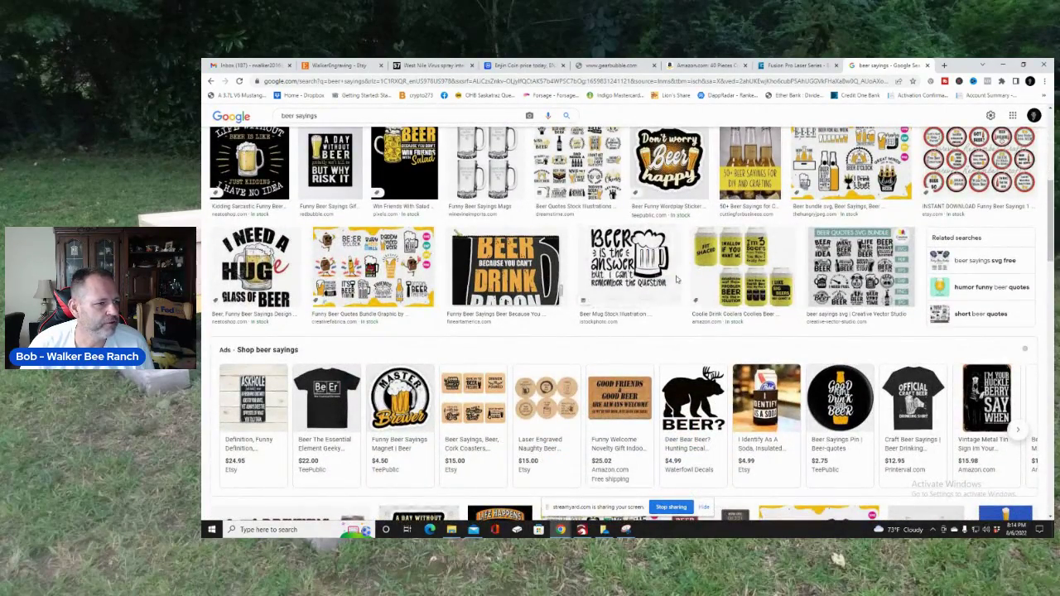
scroll(673, 283, "down", 1)
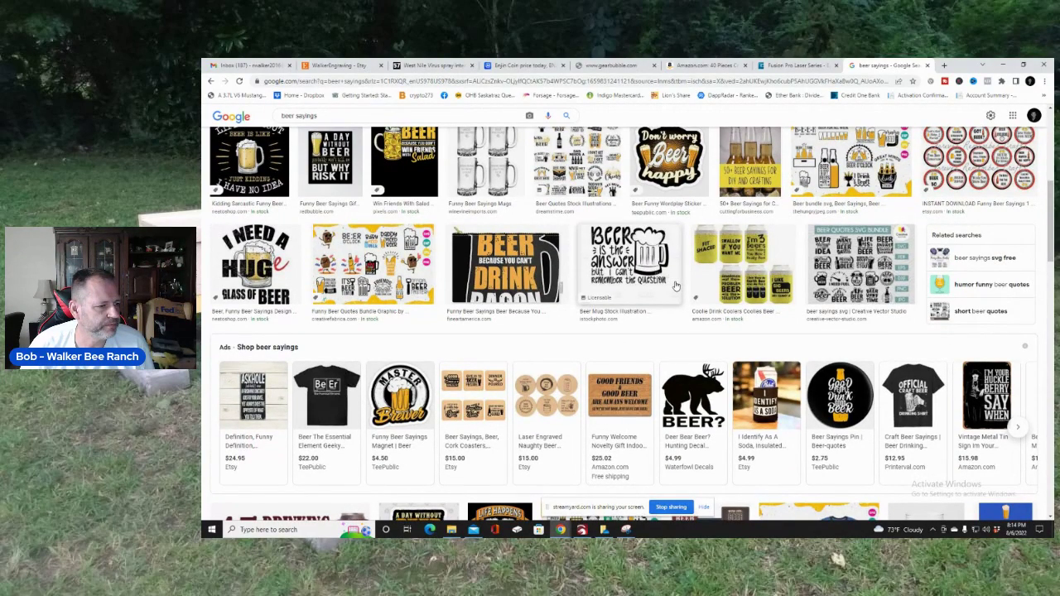
scroll(675, 286, "down", 5)
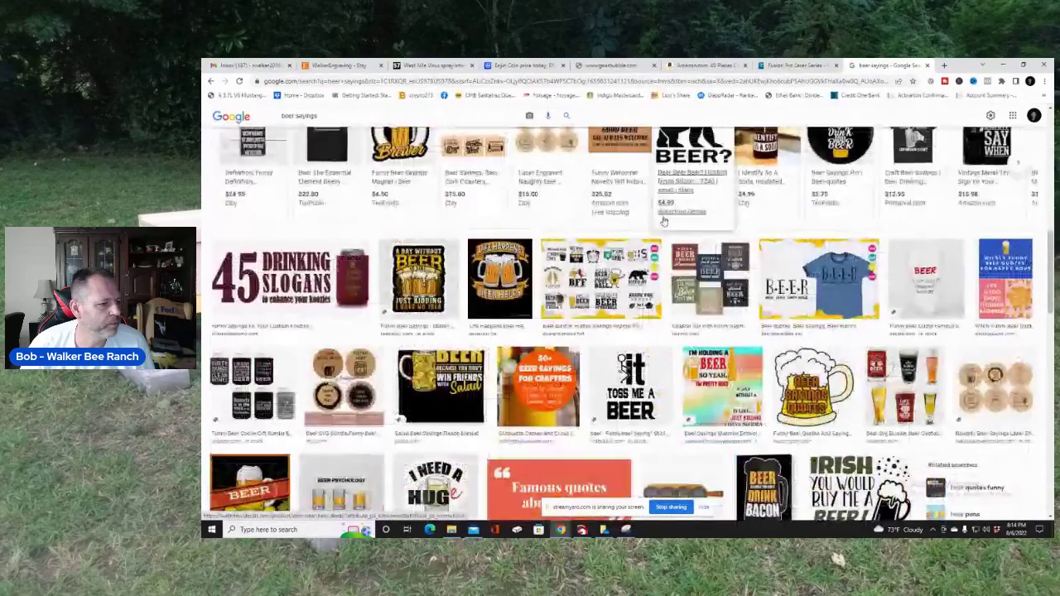
scroll(617, 223, "down", 3)
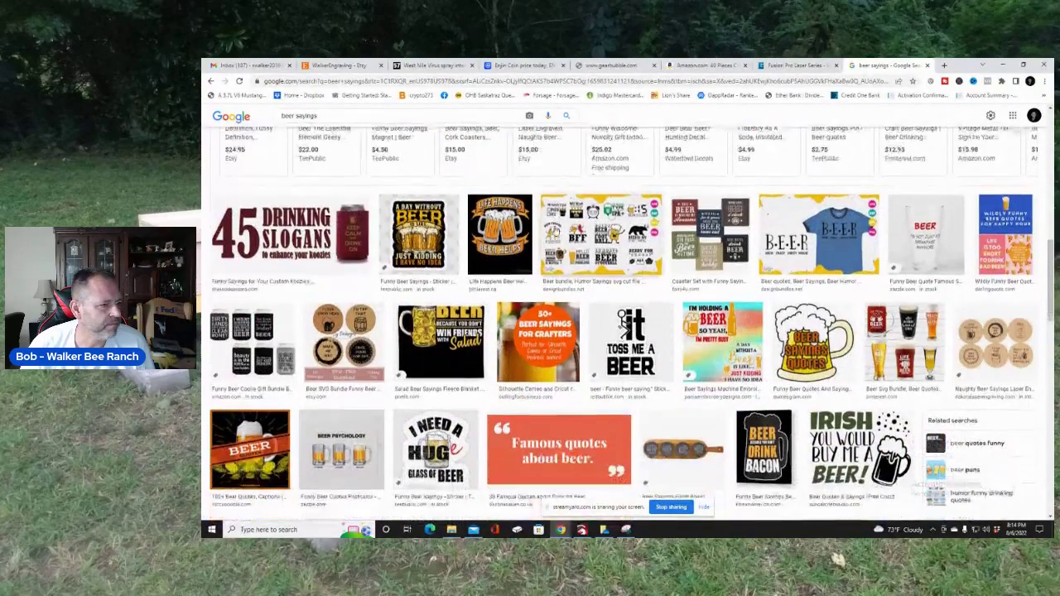
scroll(565, 230, "down", 6)
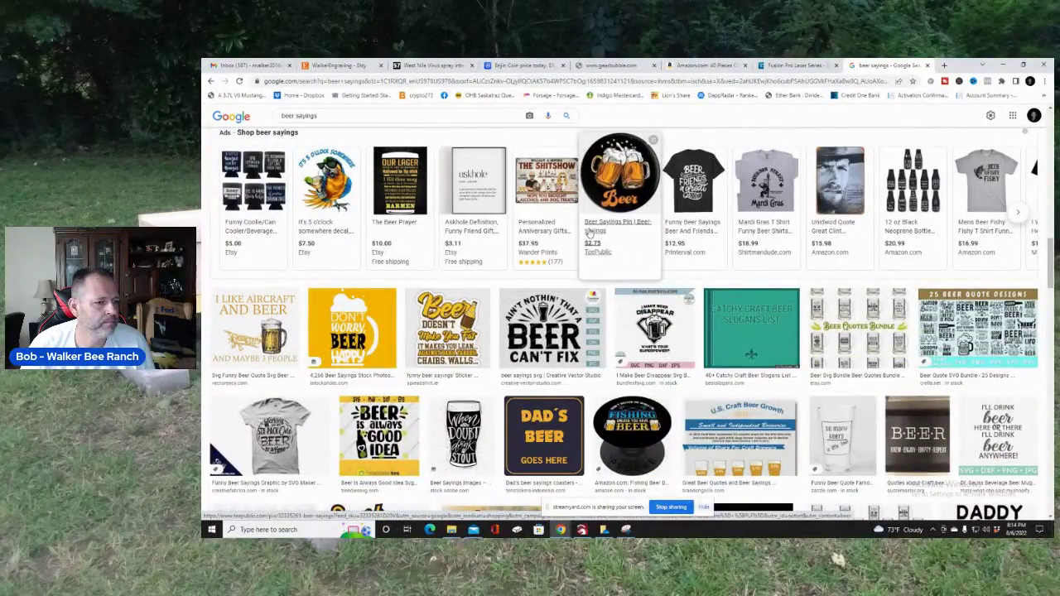
left_click(855, 329)
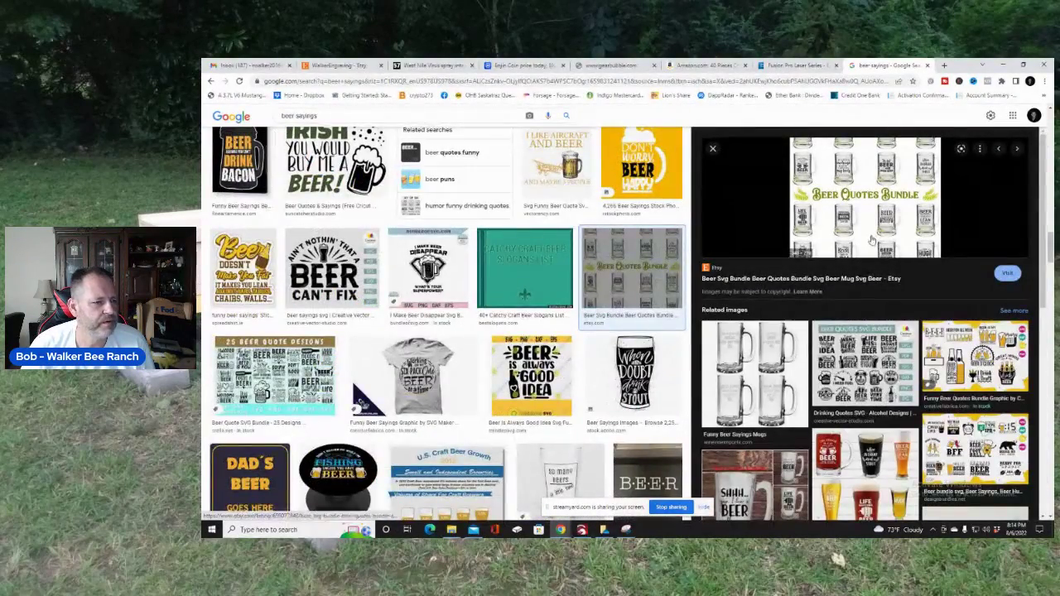
left_click(863, 203)
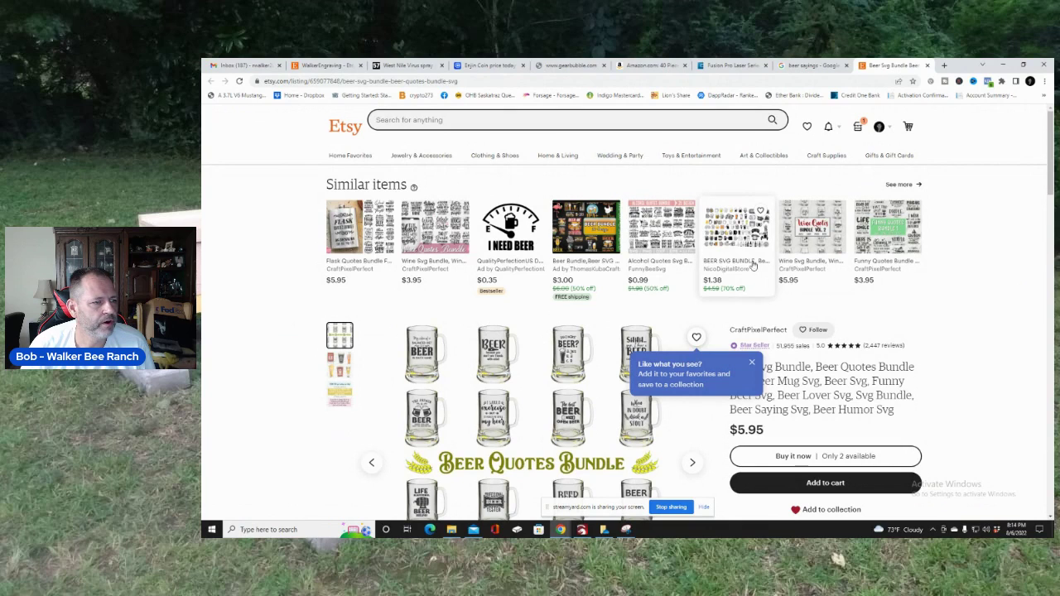
- View the similar Funny Quotes Bundle 1 listing, dismiss its favorites tip, and close both Etsy pages
left_click(862, 239)
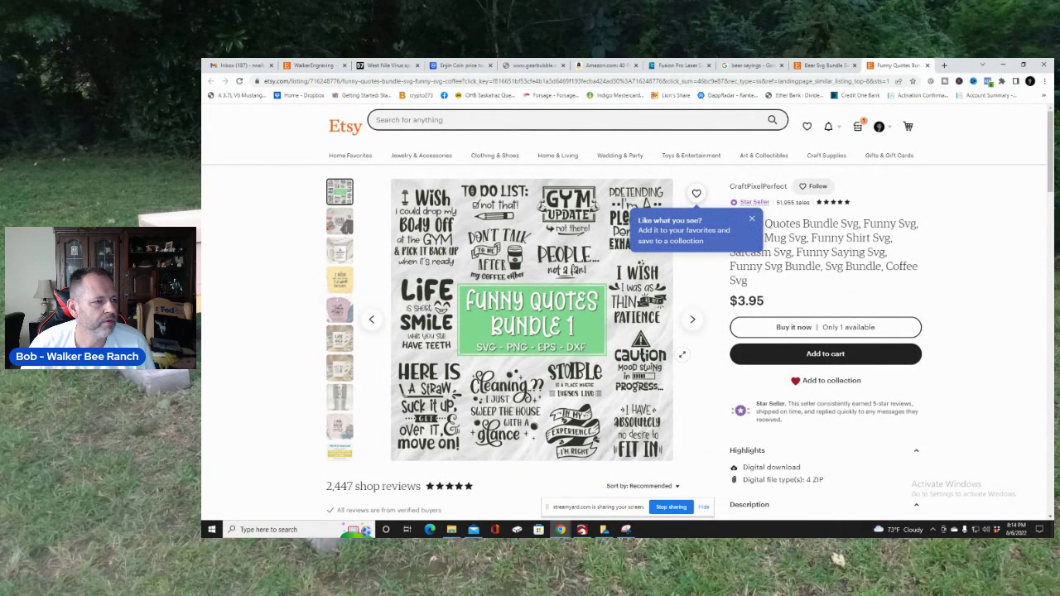
left_click(752, 222)
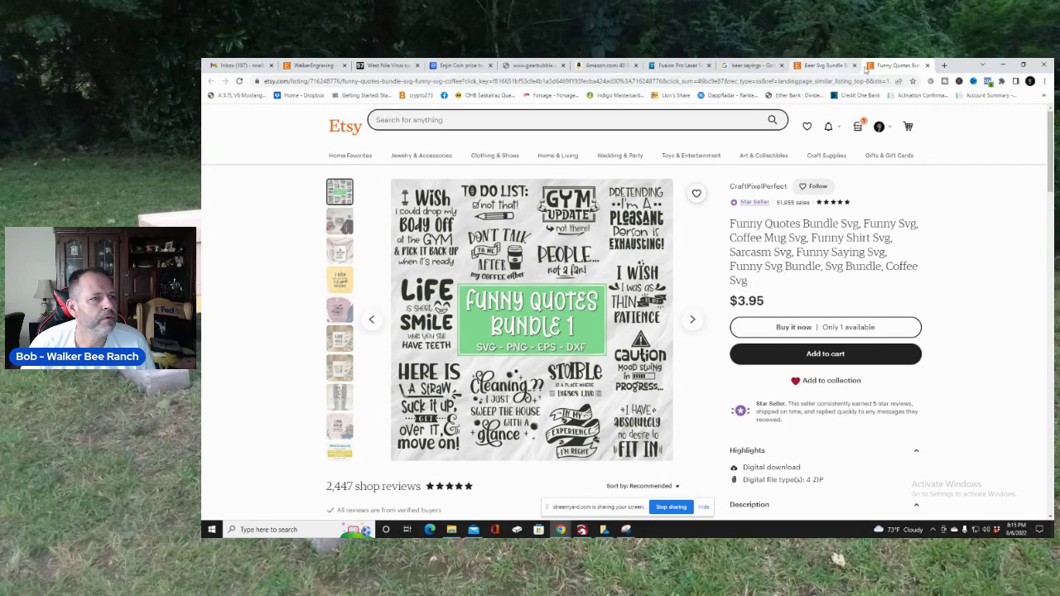
left_click(927, 65)
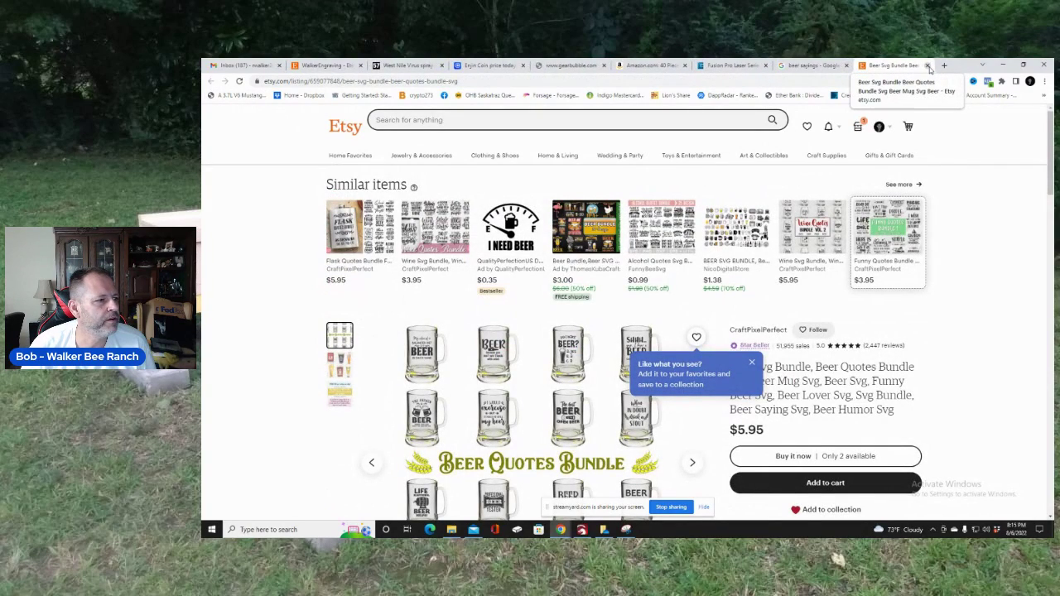
left_click(927, 66)
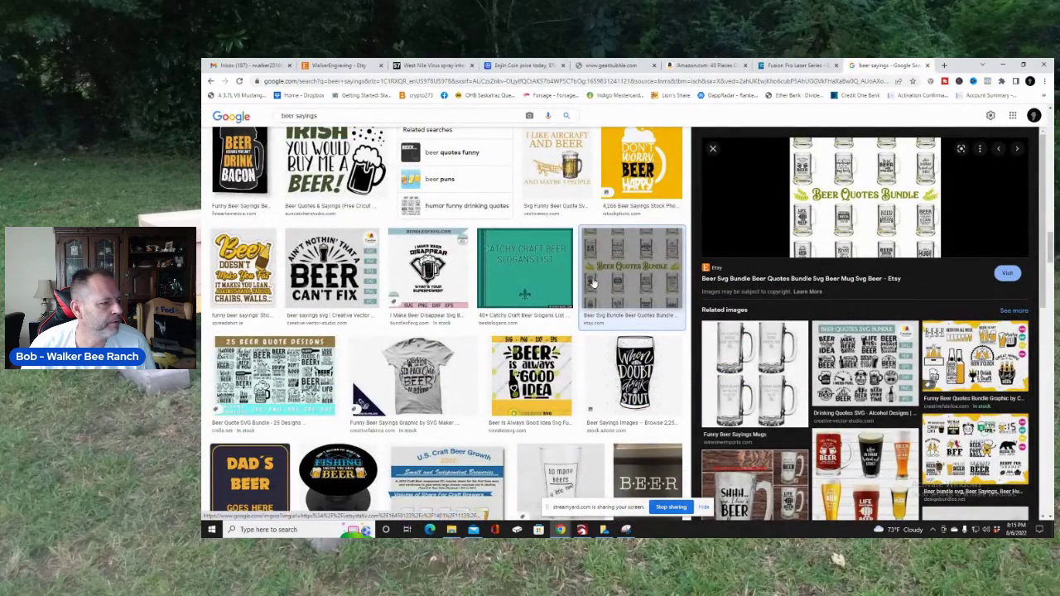
- Open the preview of the "I'll drink beer here or there" image further down the image results
scroll(593, 282, "down", 5)
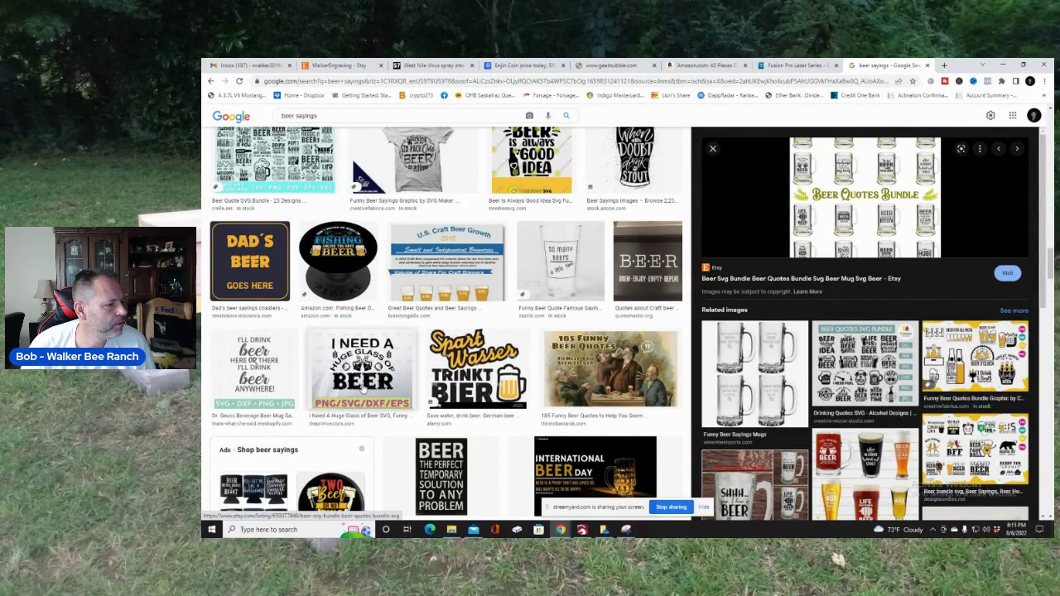
left_click(246, 374)
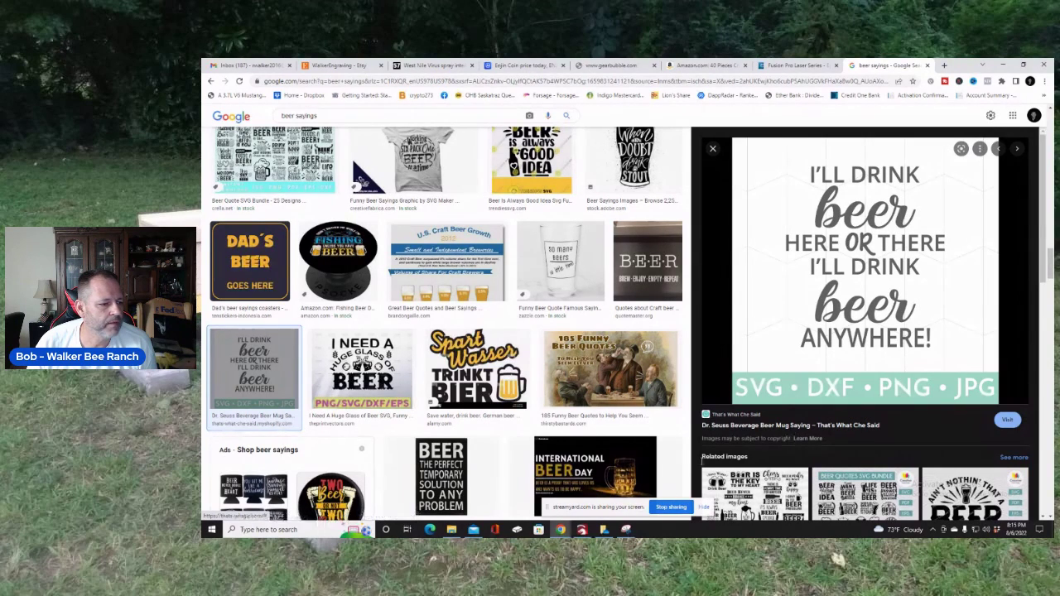
- Capture the "I'll drink beer here or there" artwork in the image preview with Snipping Tool, leaving out the SVG/DXF/PNG/JPG banner
left_click(626, 530)
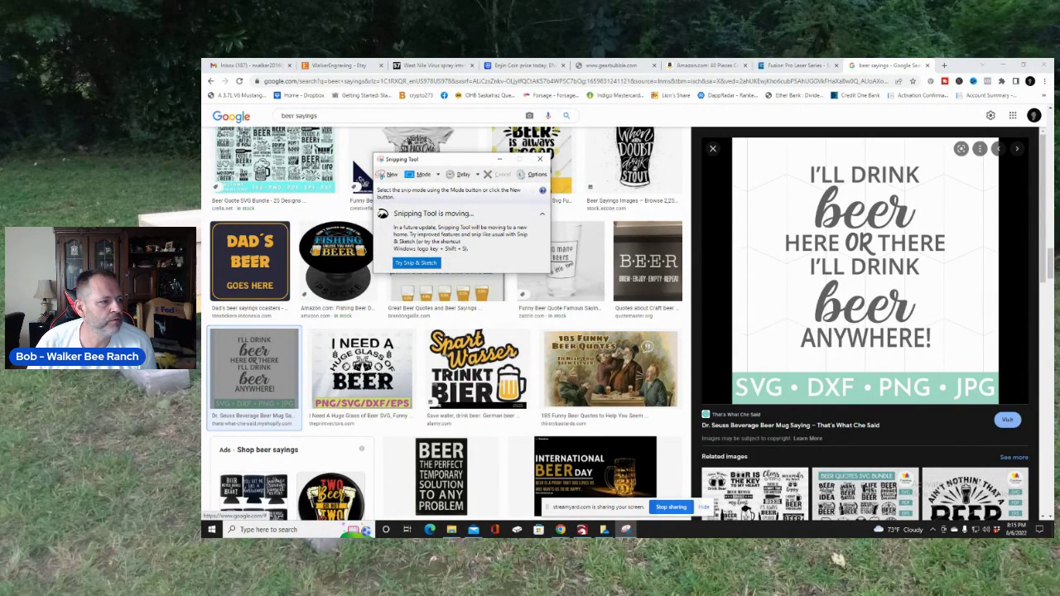
left_click(389, 174)
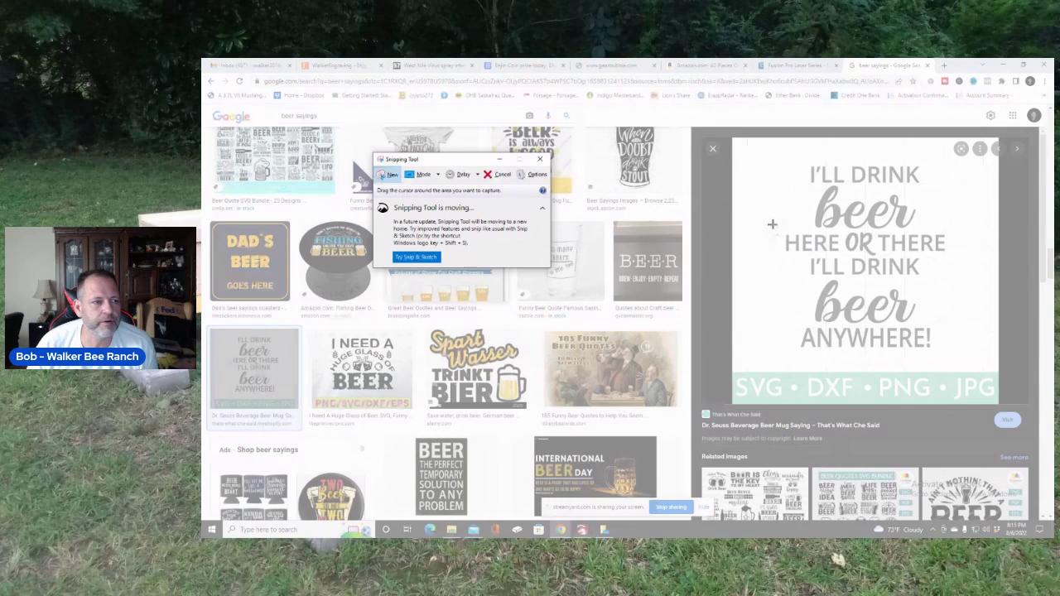
left_click_drag(763, 163, 962, 362)
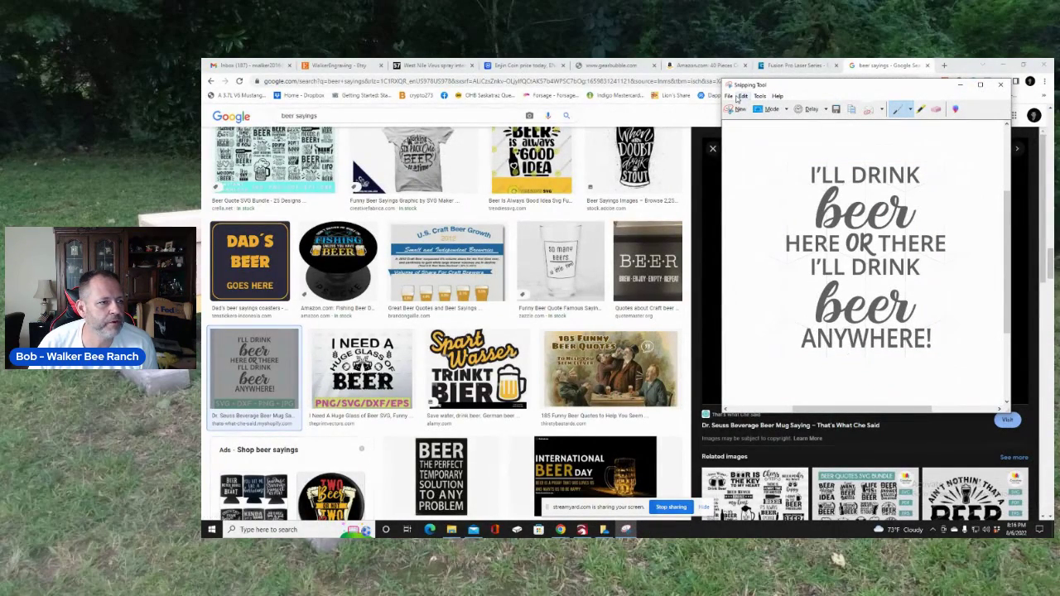
- Save the snip as a PNG named "beer" in Downloads and close Snipping Tool
left_click(729, 96)
left_click(732, 121)
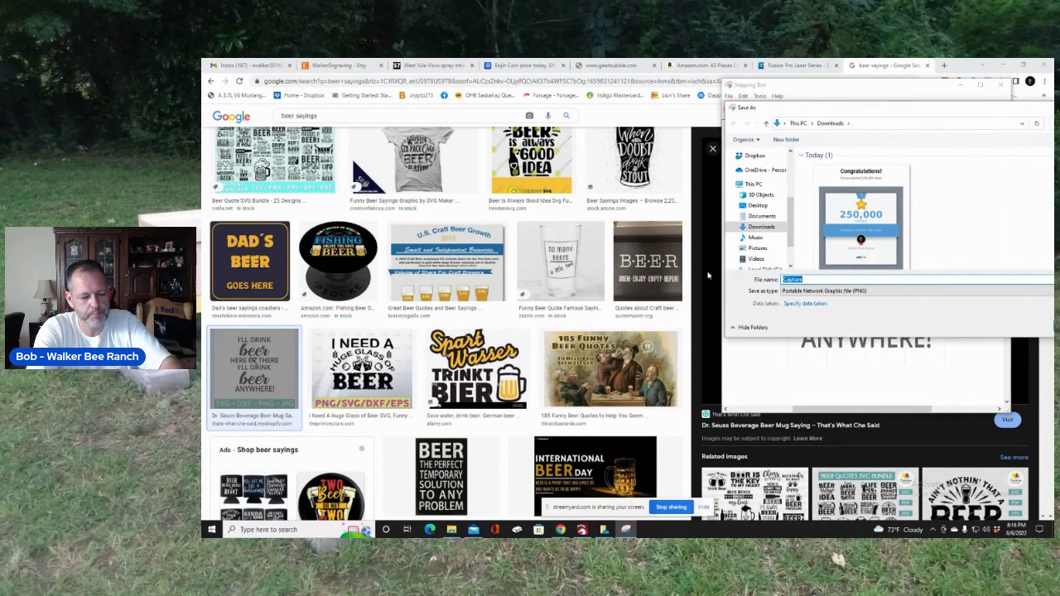
type("beer")
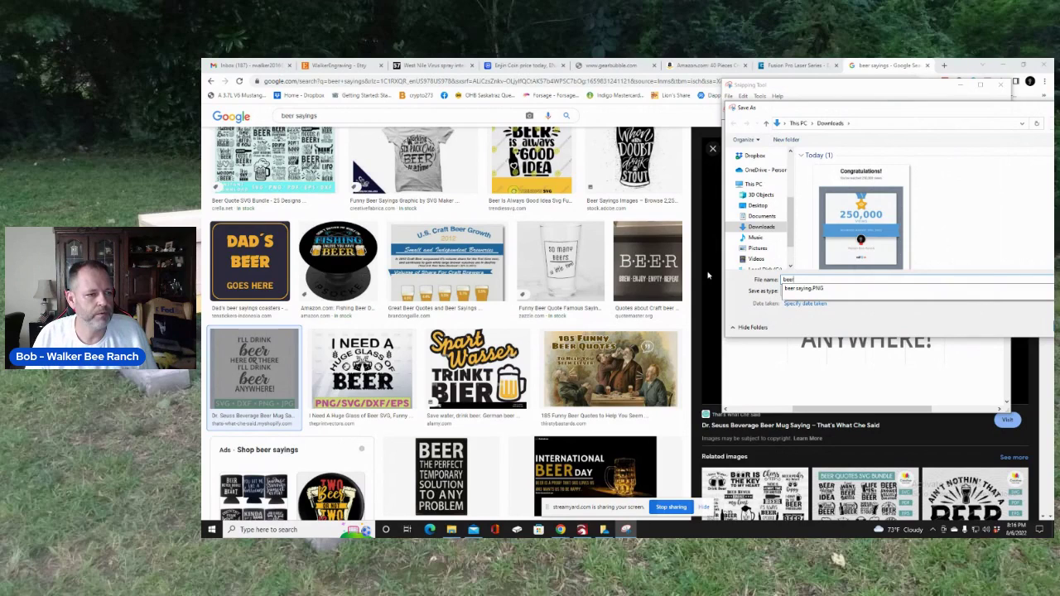
left_click_drag(829, 108, 735, 107)
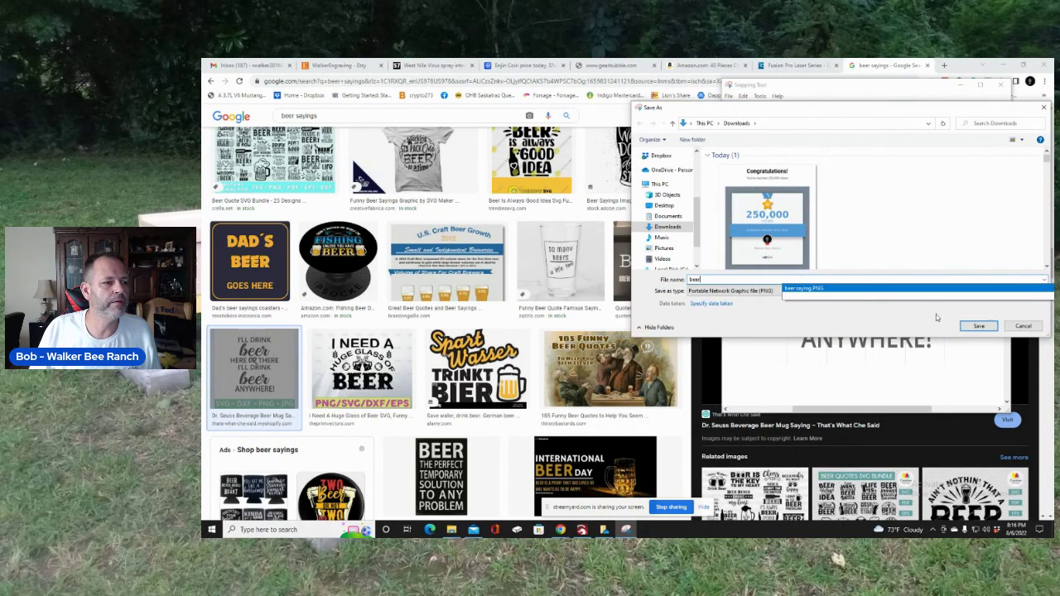
left_click(977, 325)
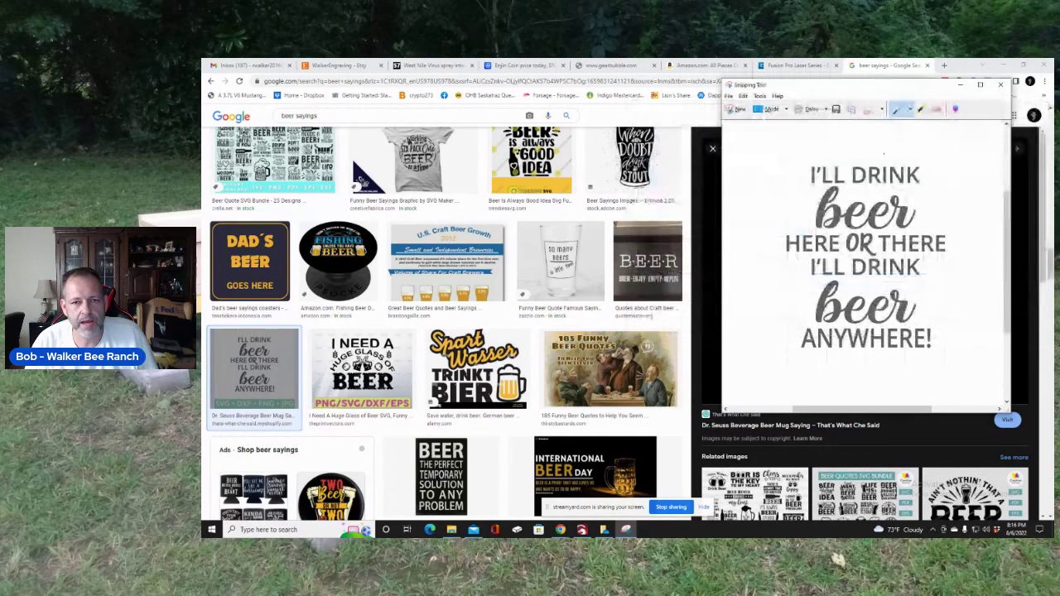
left_click(1003, 85)
- Switch to LightBurn and import the "beer" image from Downloads into the bottle opener project
left_click(1003, 64)
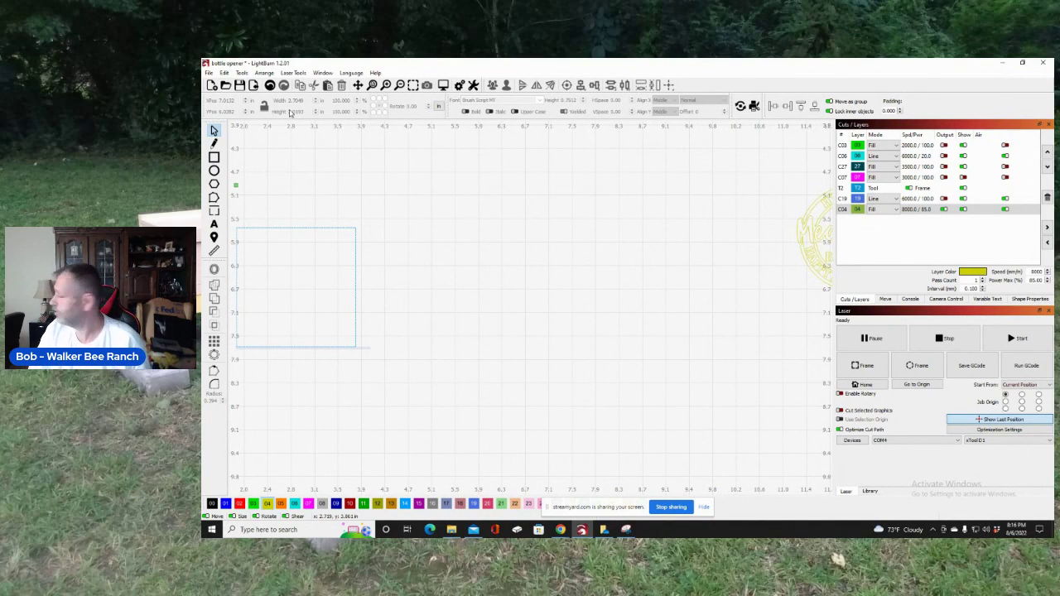
left_click(225, 86)
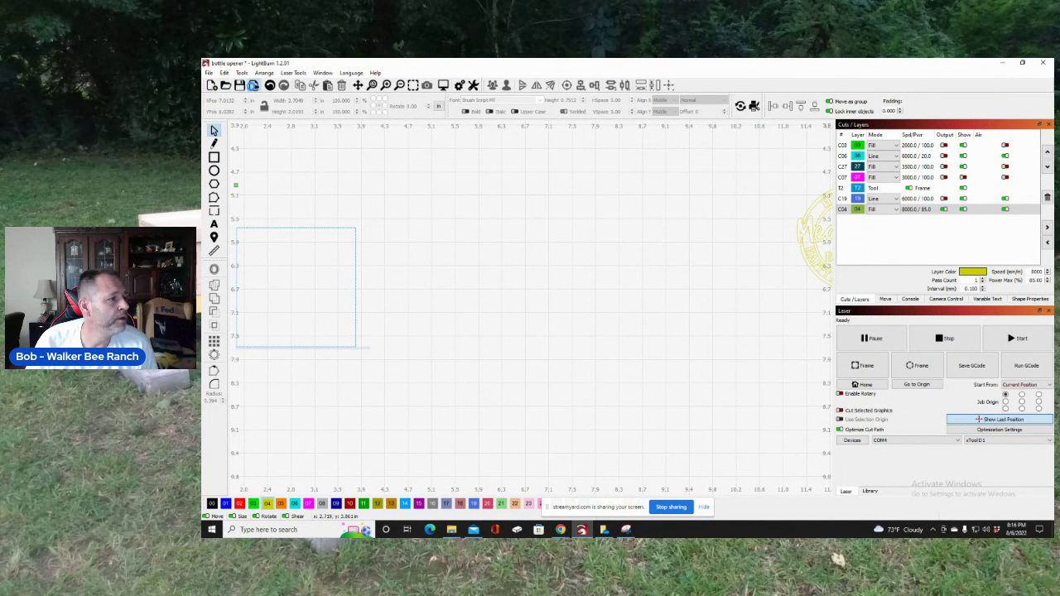
left_click(331, 197)
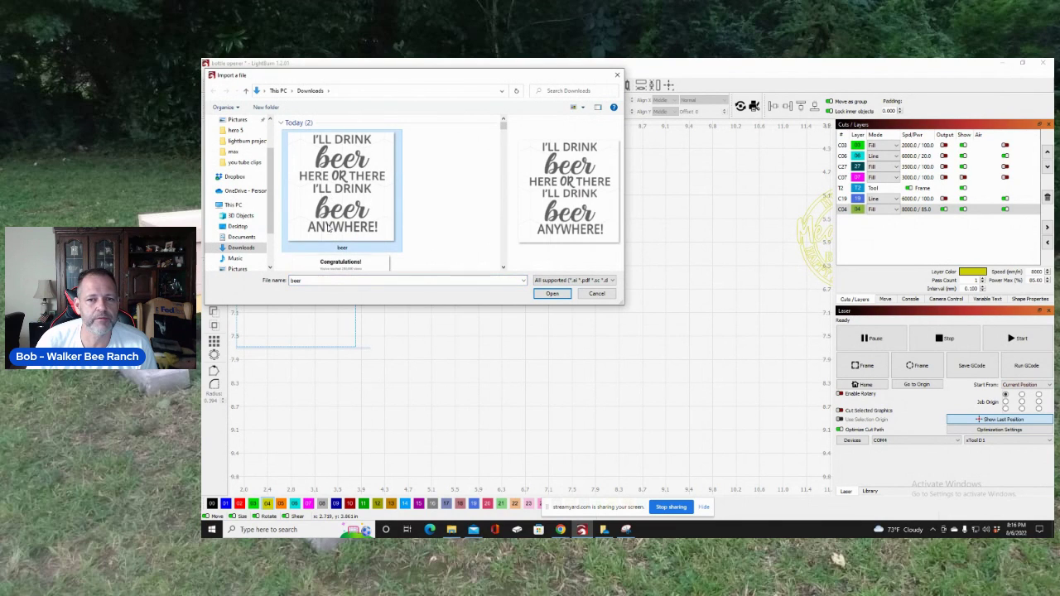
left_click(552, 294)
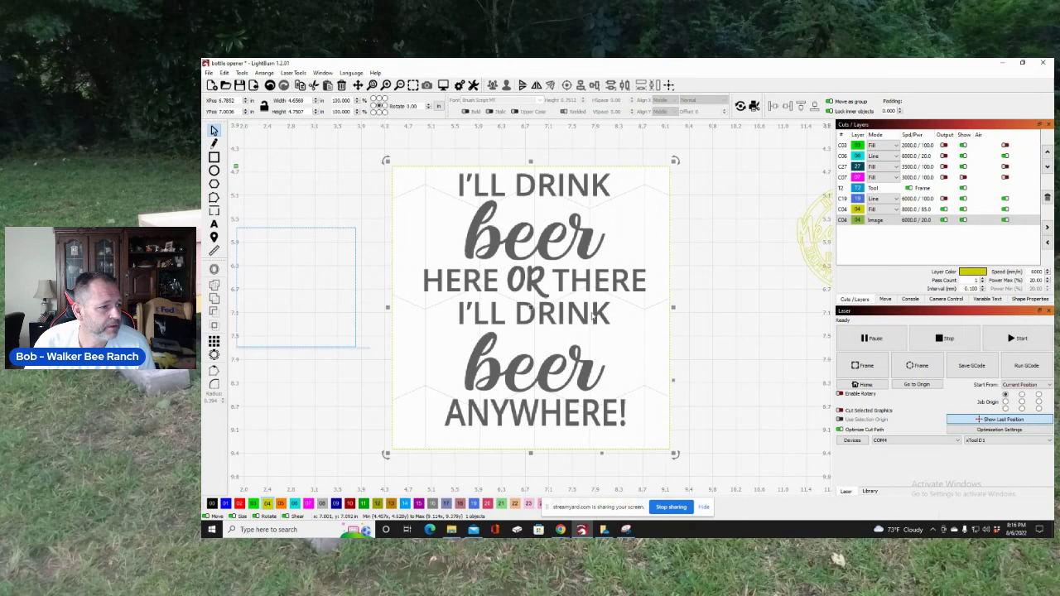
- Trace the imported beer saying with the default trace settings and assign the traced outlines to layer C10
right_click(566, 258)
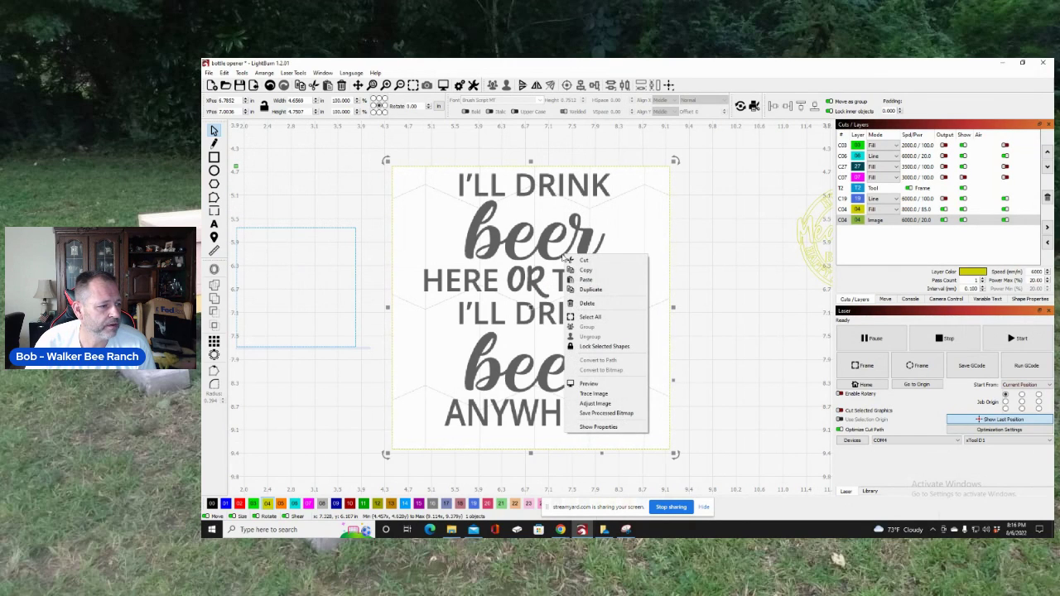
left_click(603, 395)
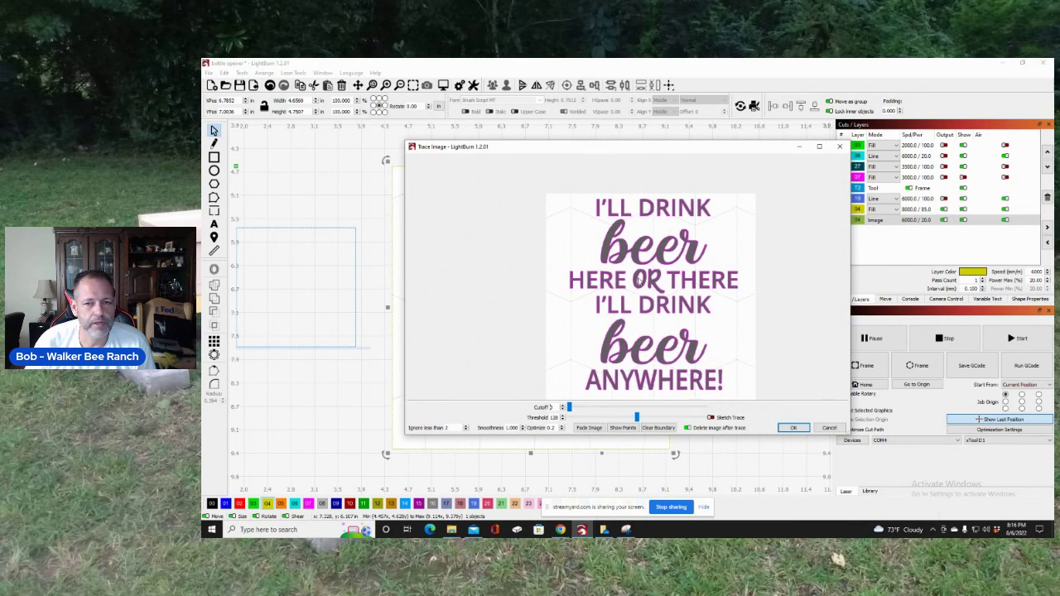
scroll(673, 317, "up", 5)
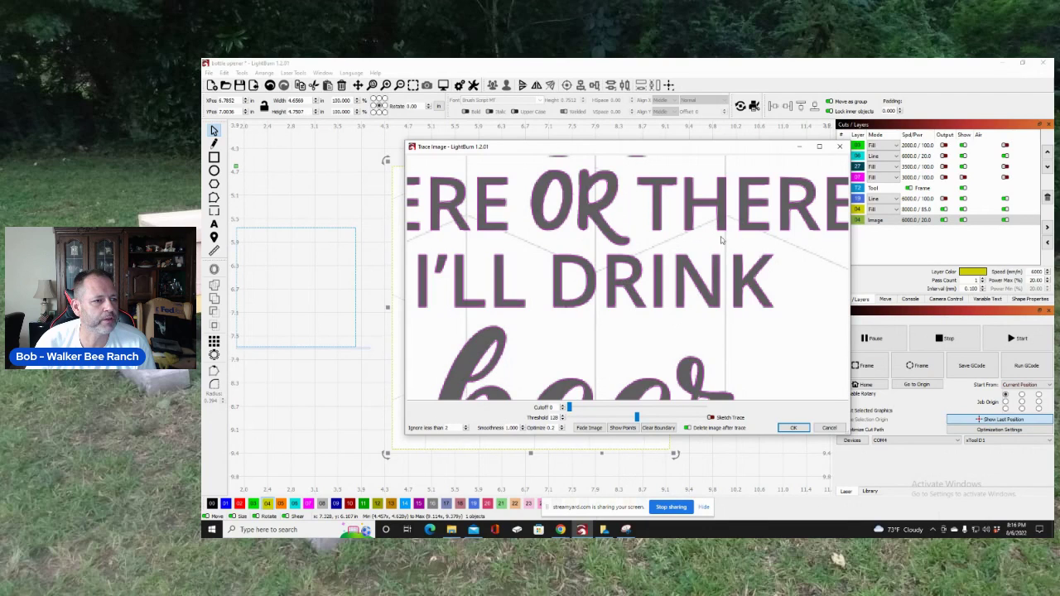
scroll(714, 250, "down", 5)
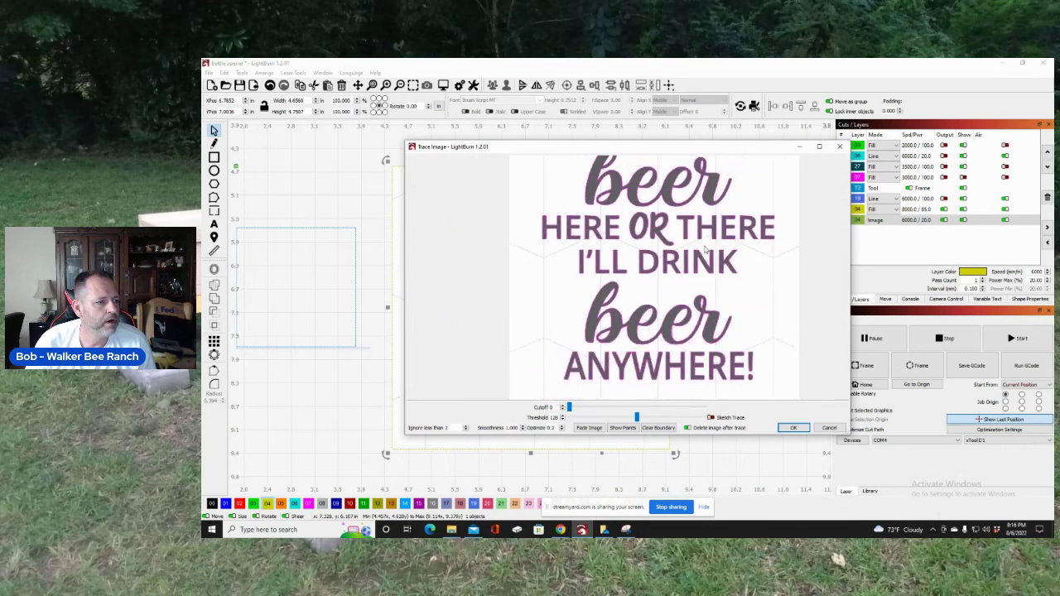
scroll(700, 255, "down", 2)
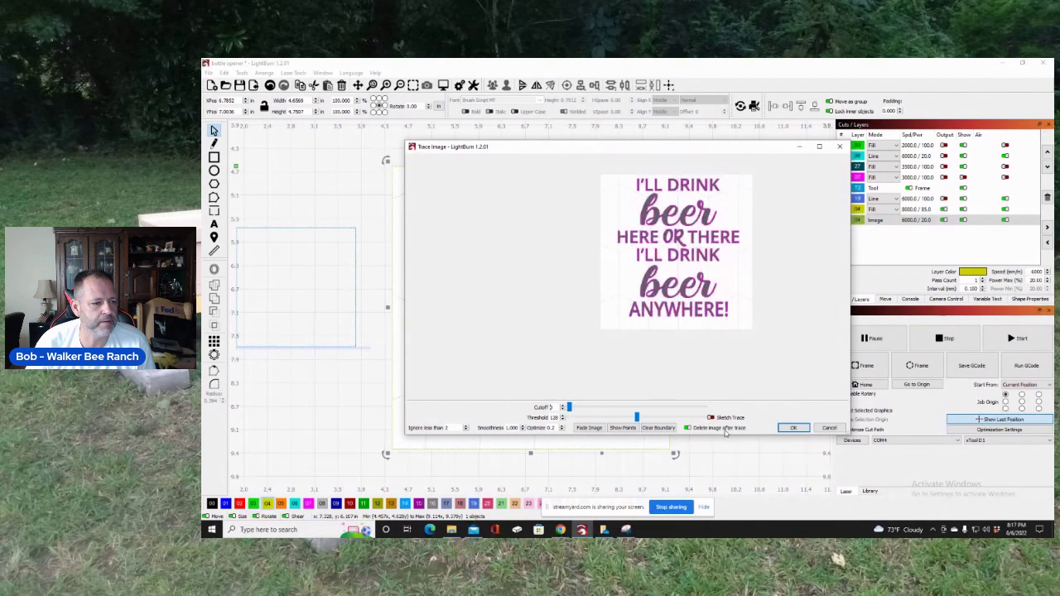
left_click(788, 428)
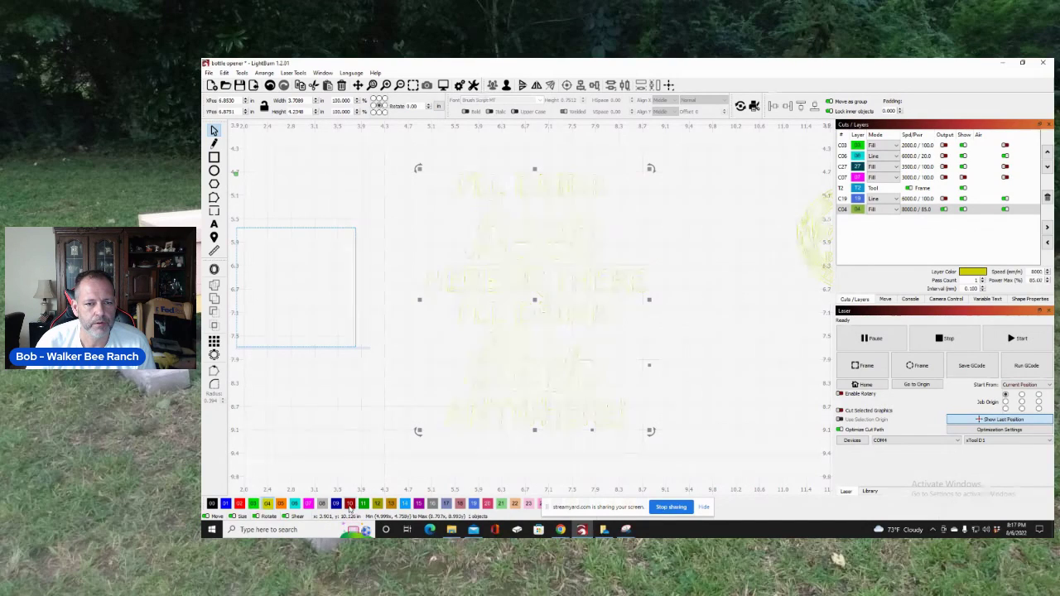
left_click(351, 505)
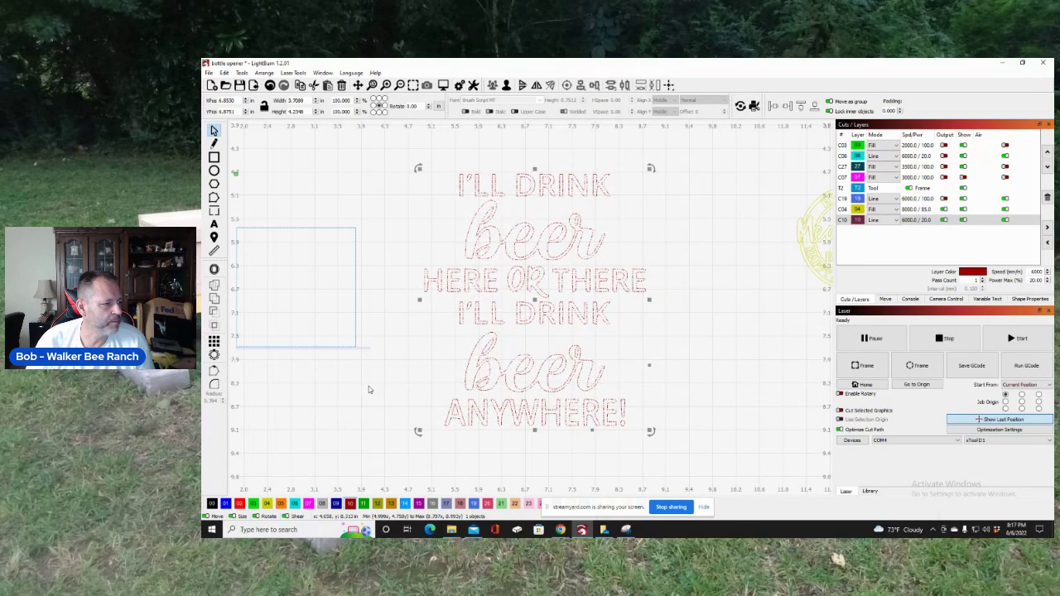
- Examine the blue square frame and the thin strip along its lower edge, and select the frame
scroll(367, 387, "down", 3)
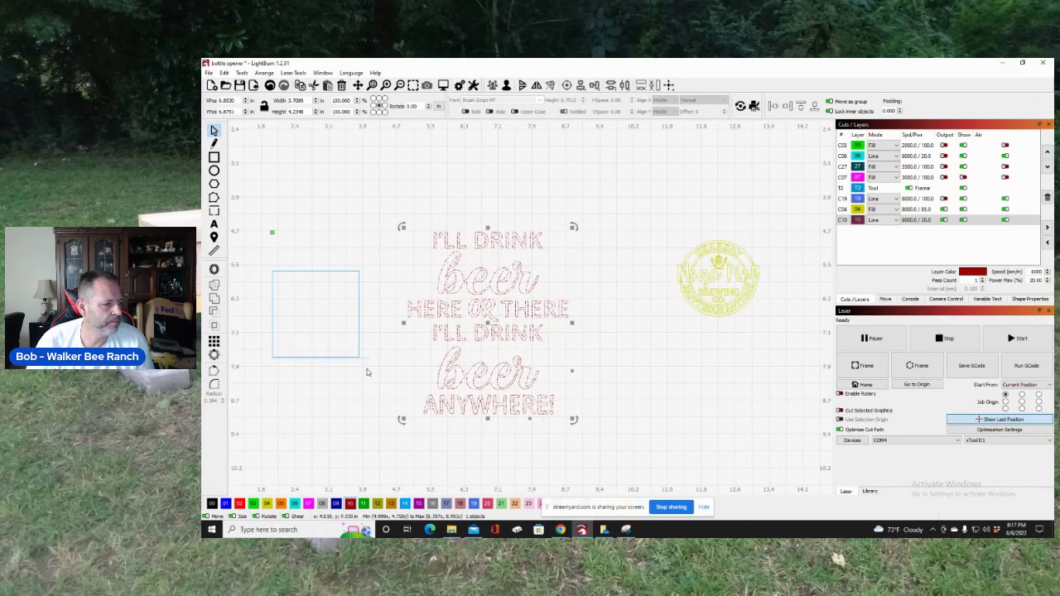
scroll(292, 370, "up", 5)
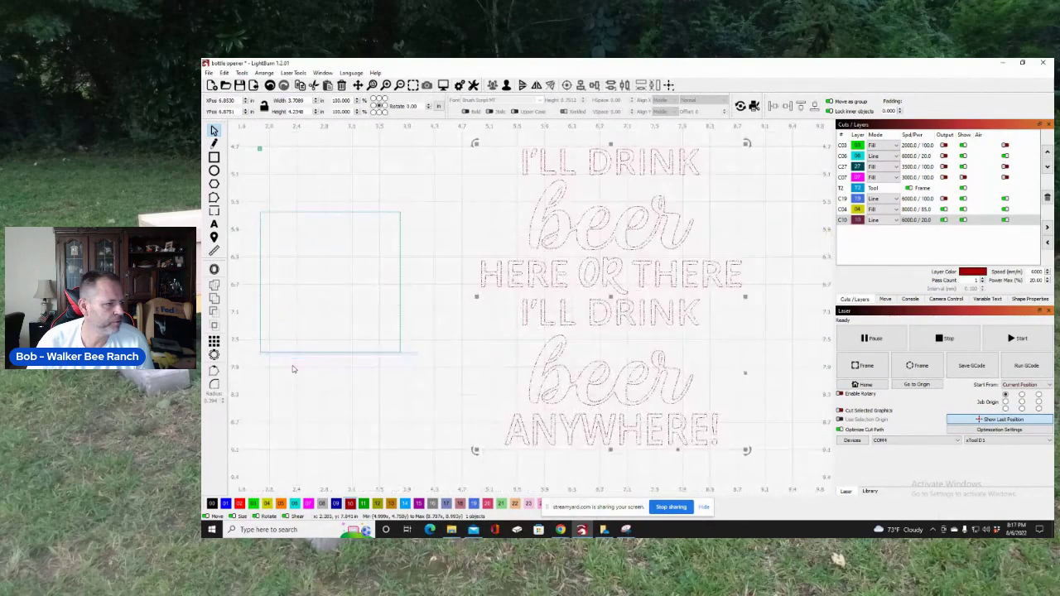
scroll(291, 370, "up", 2)
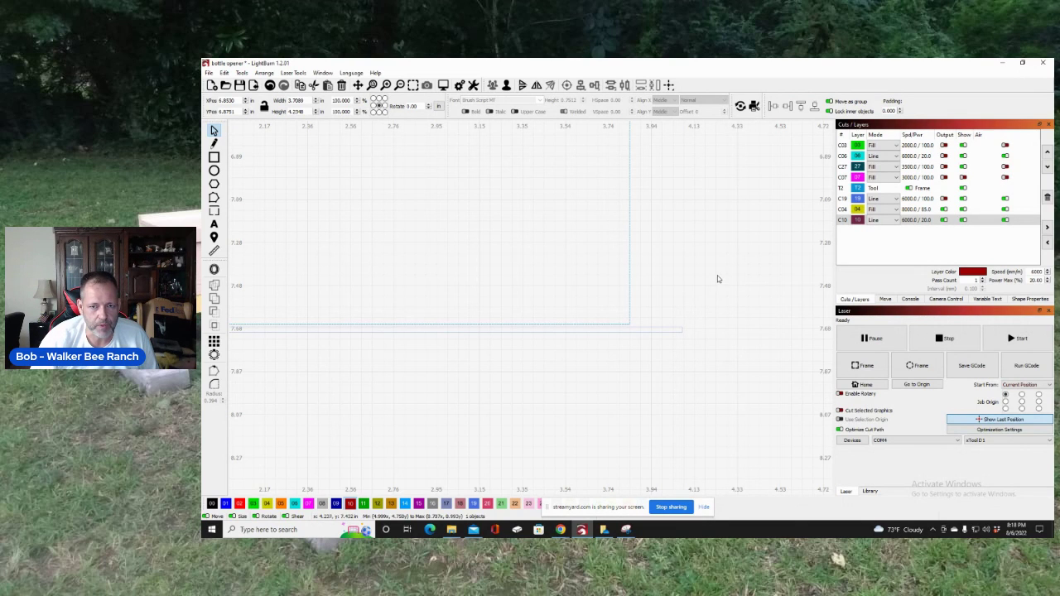
scroll(718, 279, "down", 6)
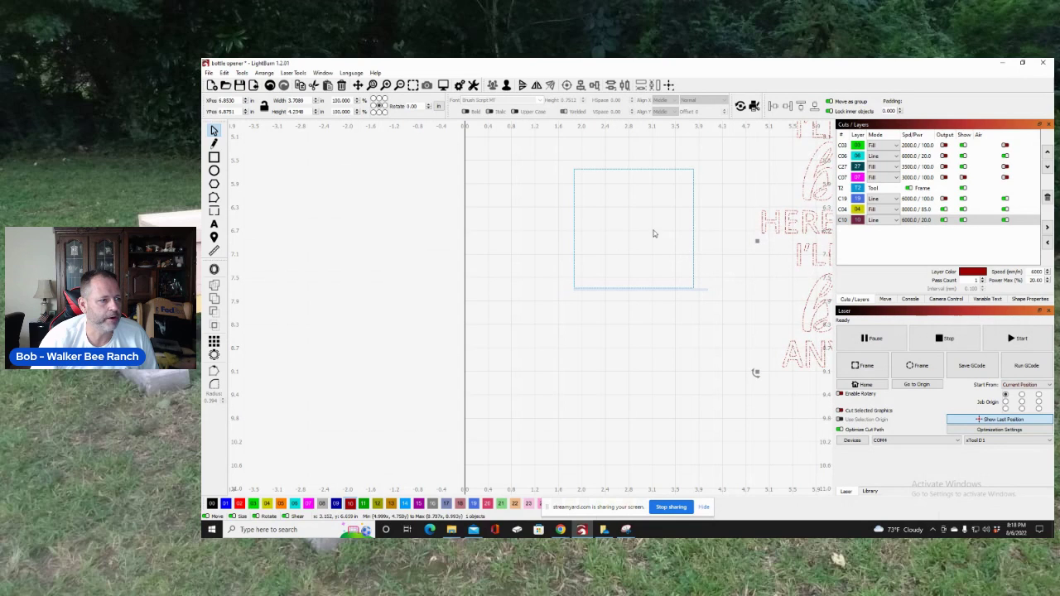
left_click_drag(694, 230, 667, 232)
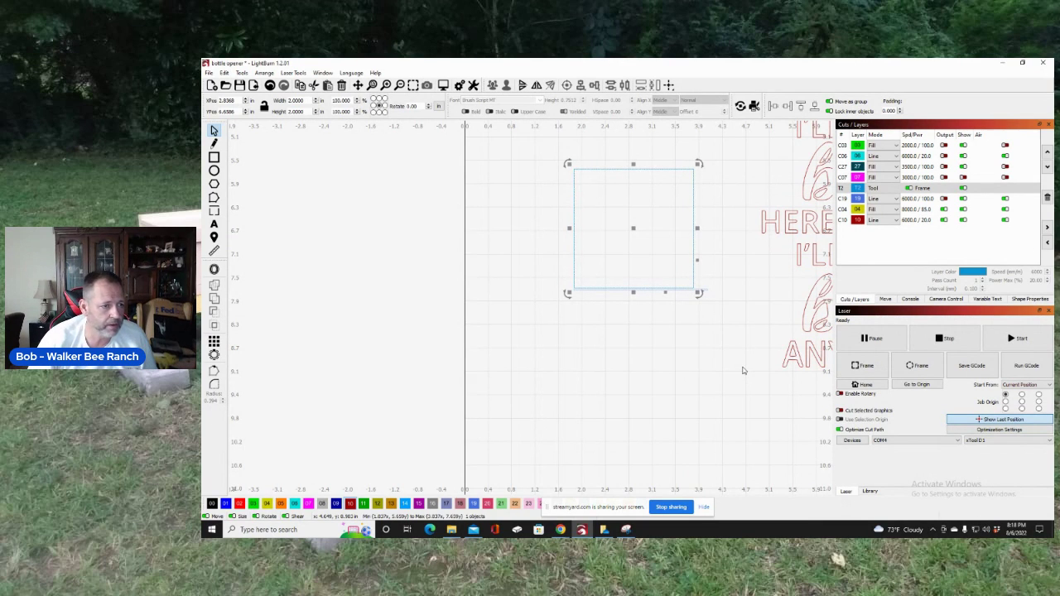
- Select the whole traced beer saying and scale it down to about 1.36 by 1.56 in
scroll(740, 366, "down", 3)
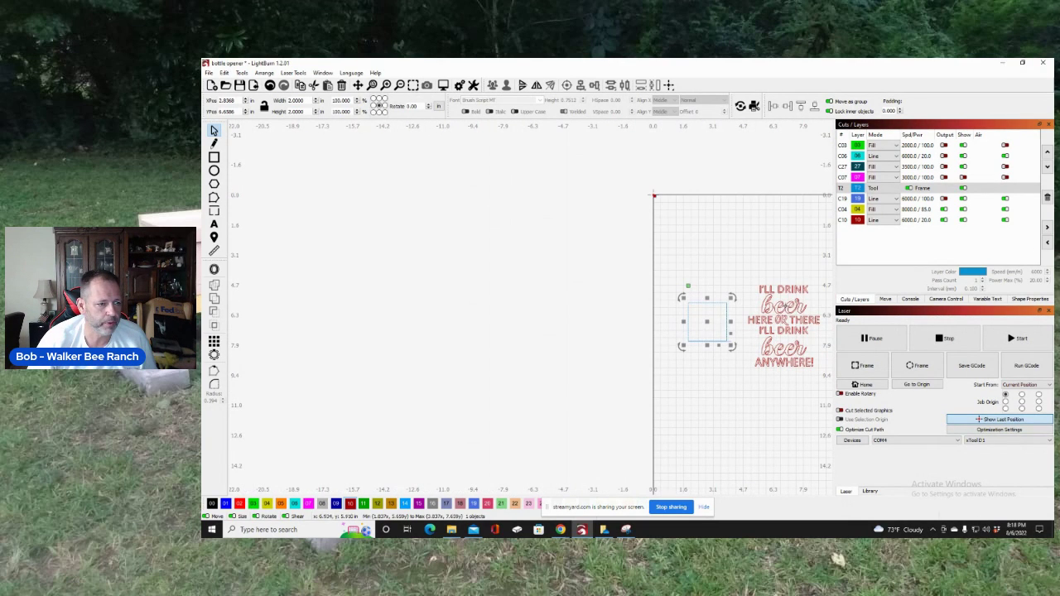
left_click(755, 242)
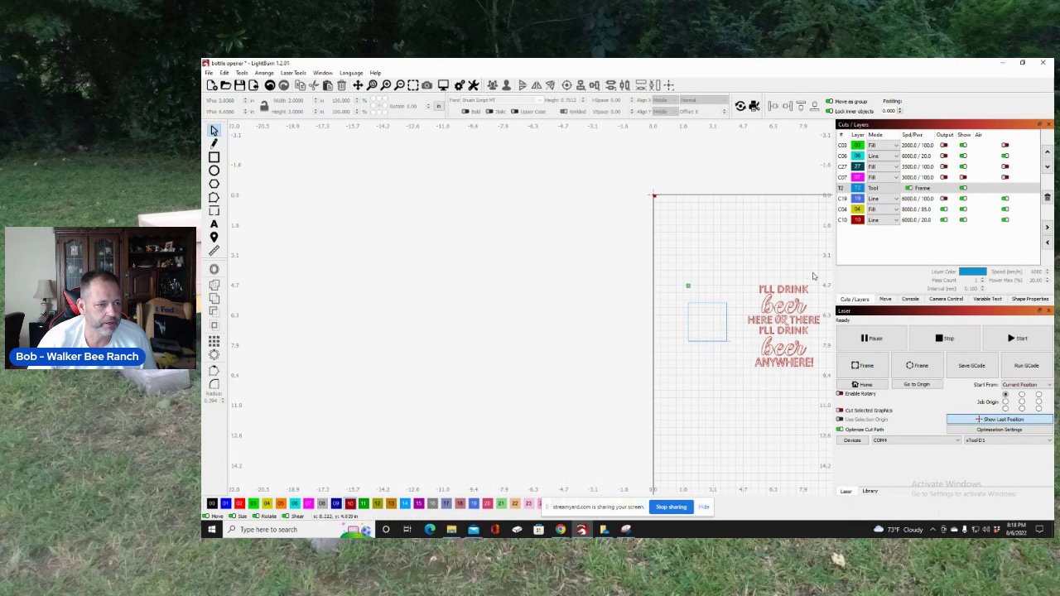
left_click_drag(815, 275, 748, 410)
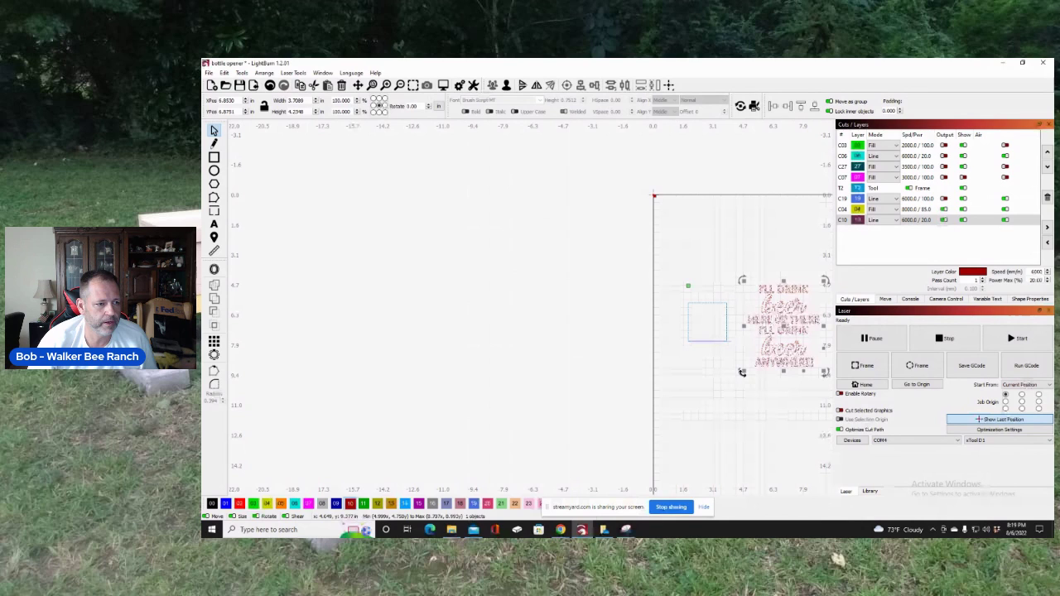
left_click_drag(742, 373, 798, 301)
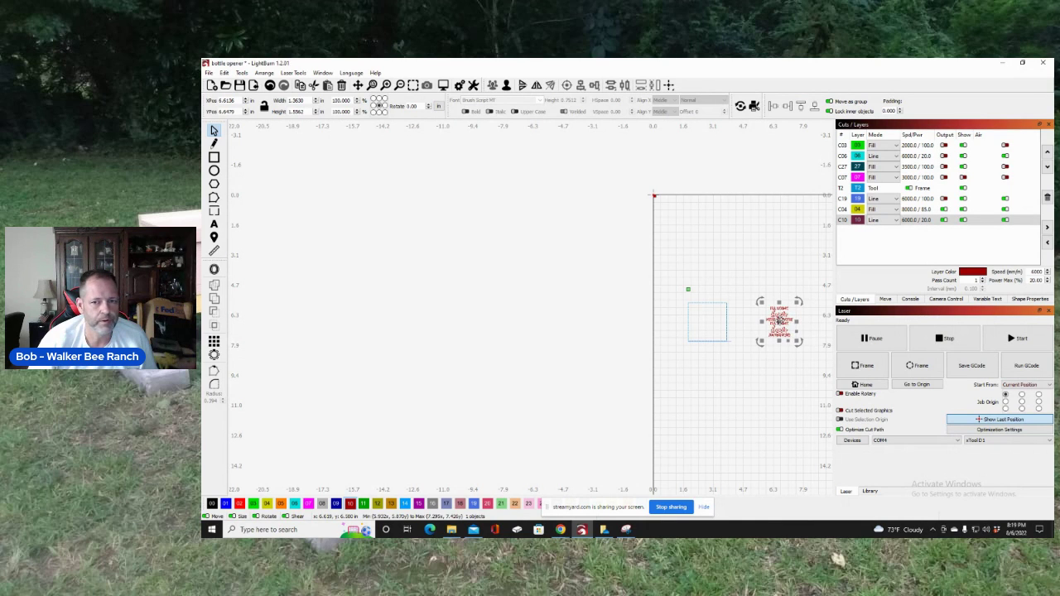
scroll(535, 335, "up", 2)
scroll(533, 339, "down", 3)
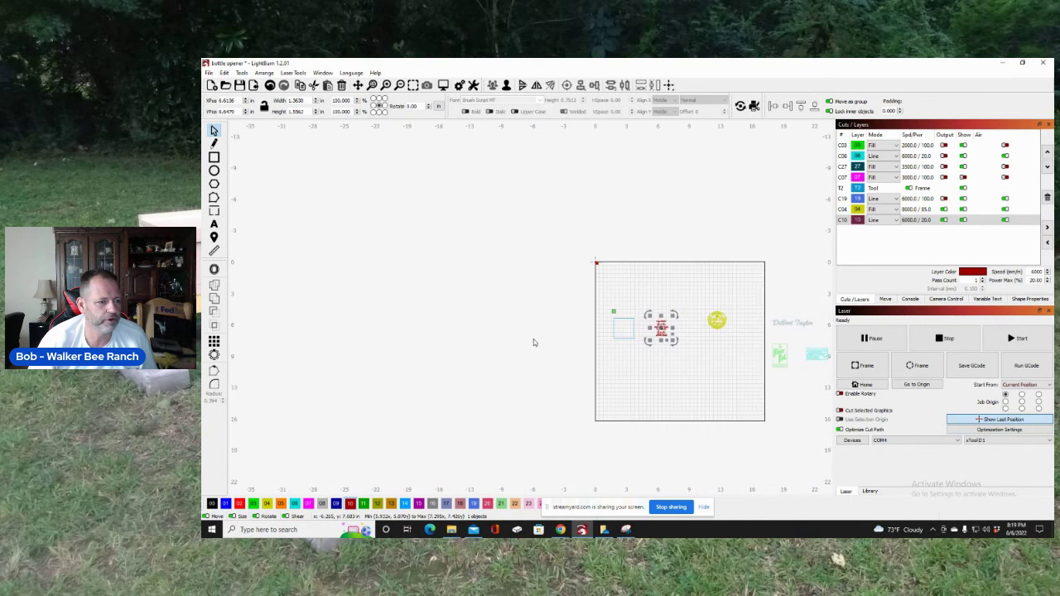
scroll(668, 362, "up", 3)
scroll(668, 362, "up", 3)
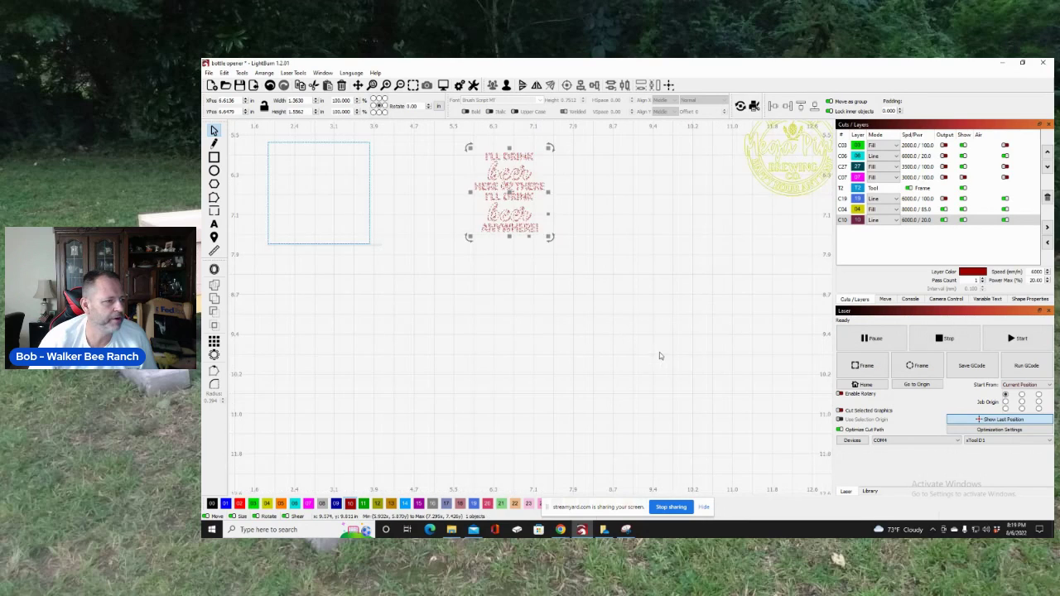
scroll(396, 332, "down", 2)
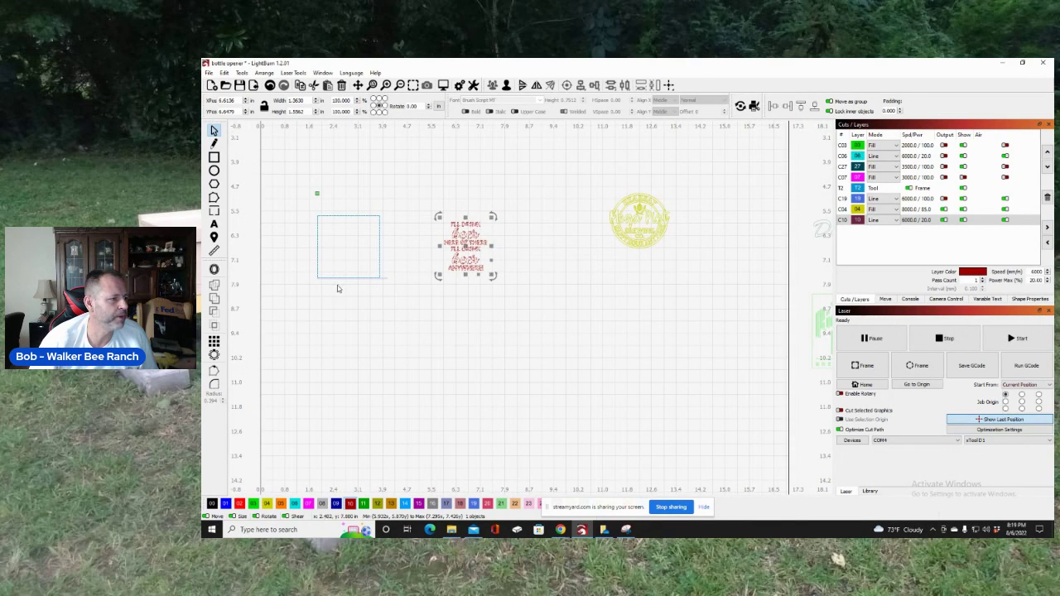
scroll(335, 288, "down", 5)
scroll(301, 285, "up", 4)
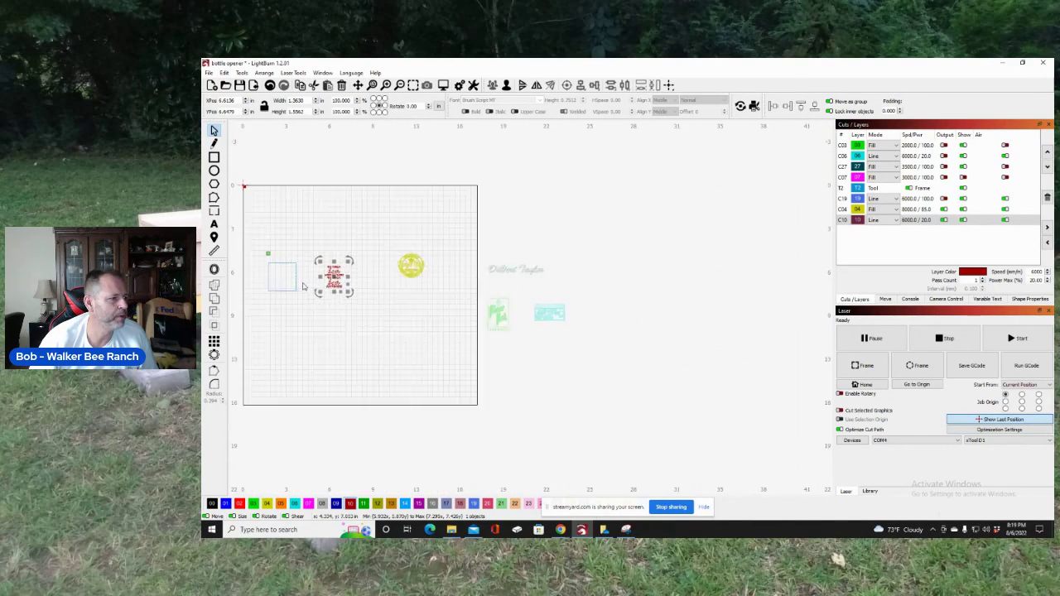
scroll(253, 348, "down", 5)
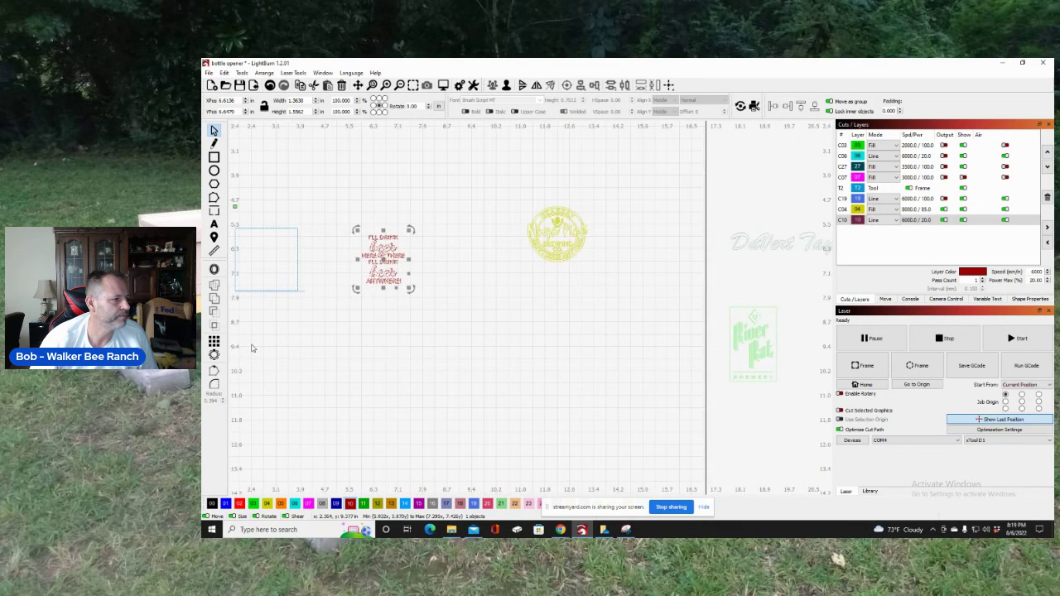
scroll(392, 308, "down", 5)
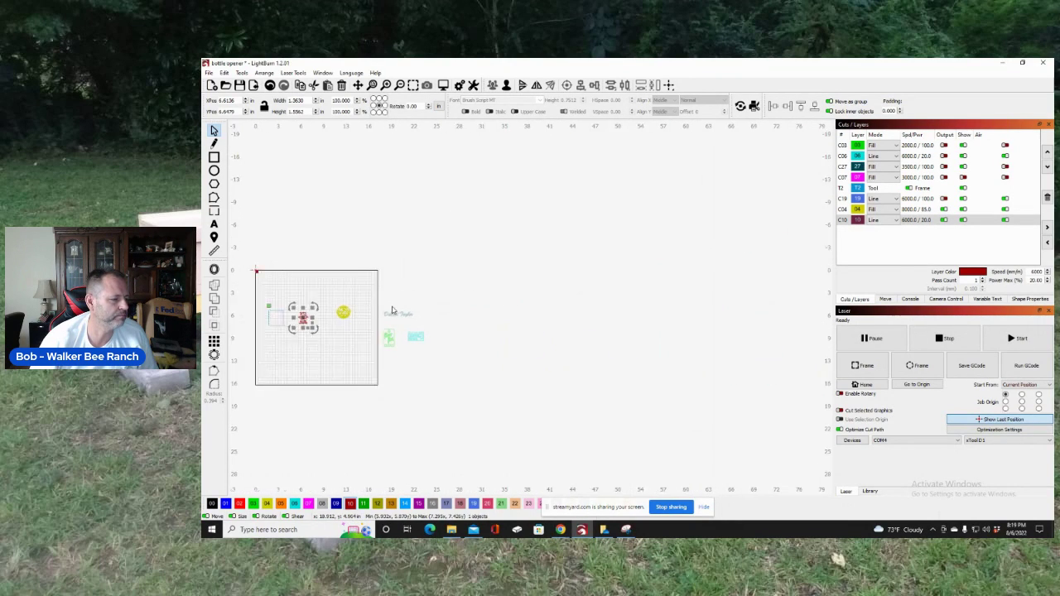
scroll(304, 328, "up", 6)
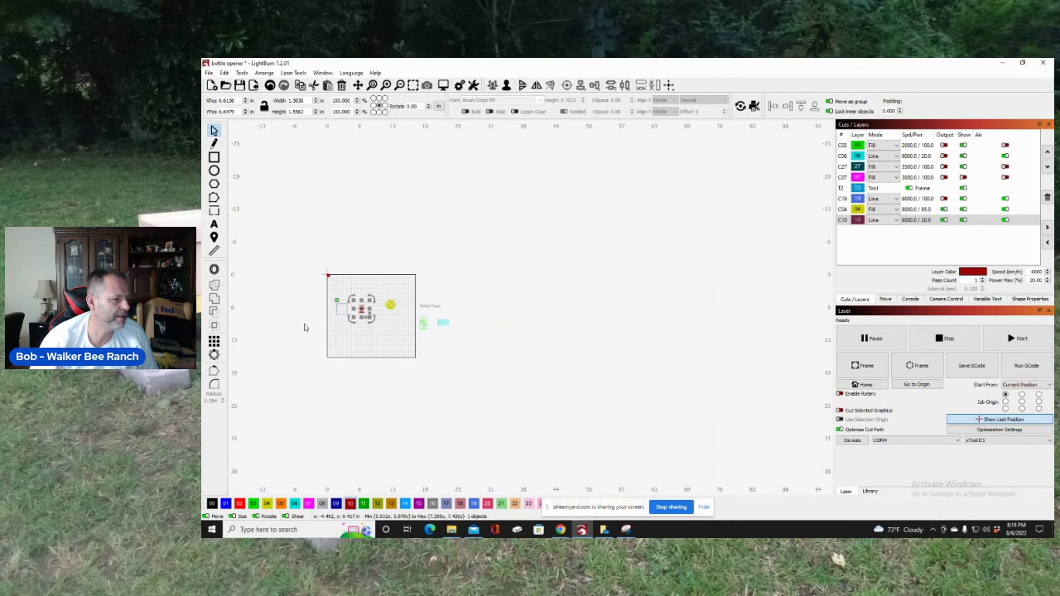
scroll(424, 350, "up", 5)
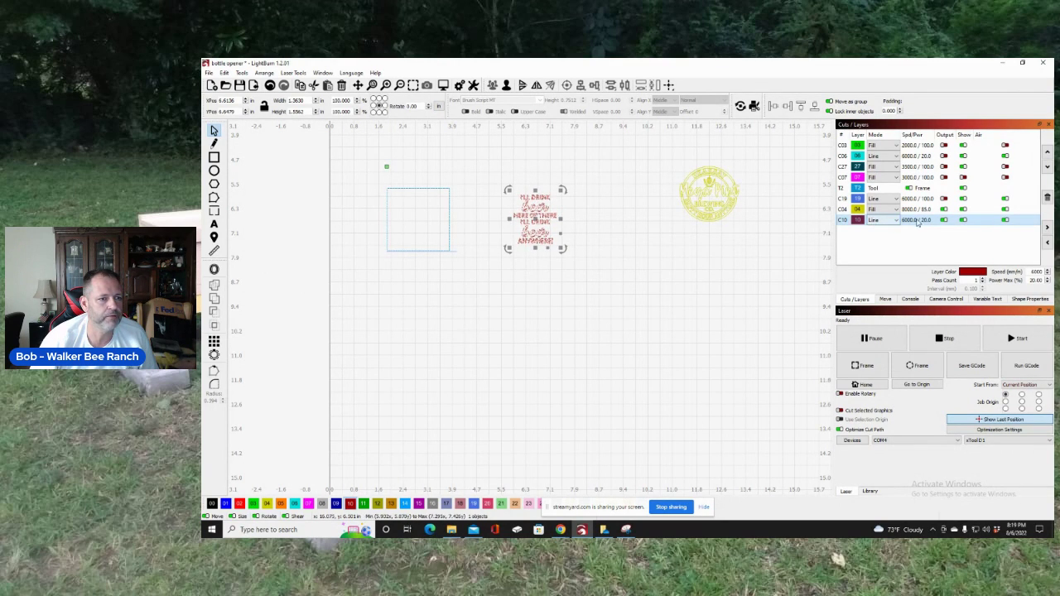
- Turn off output for layer C04 and centre the traced beer saying inside the blue square frame
left_click(943, 209)
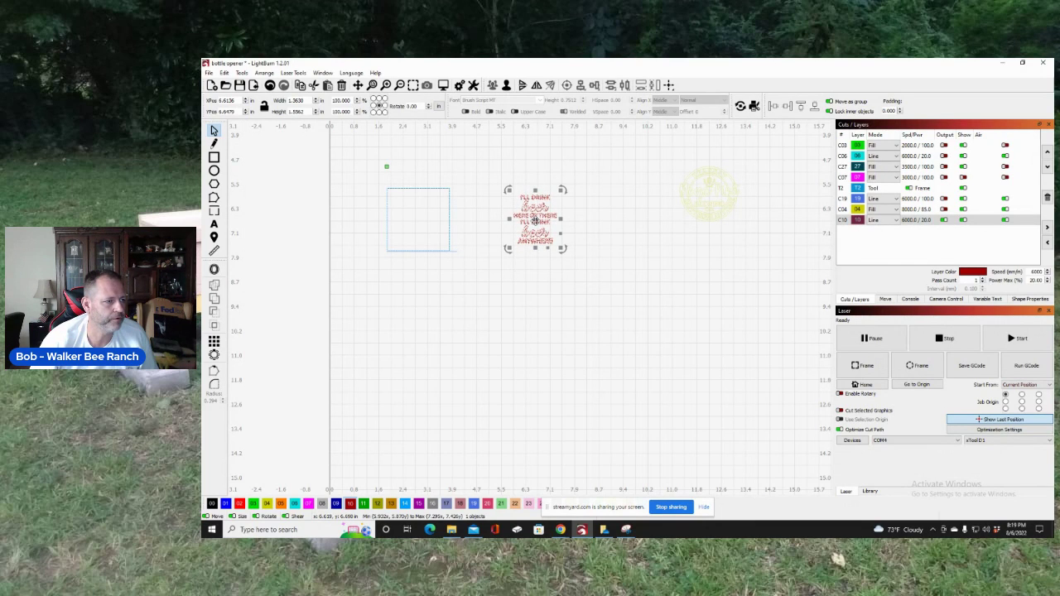
left_click_drag(535, 221, 418, 222)
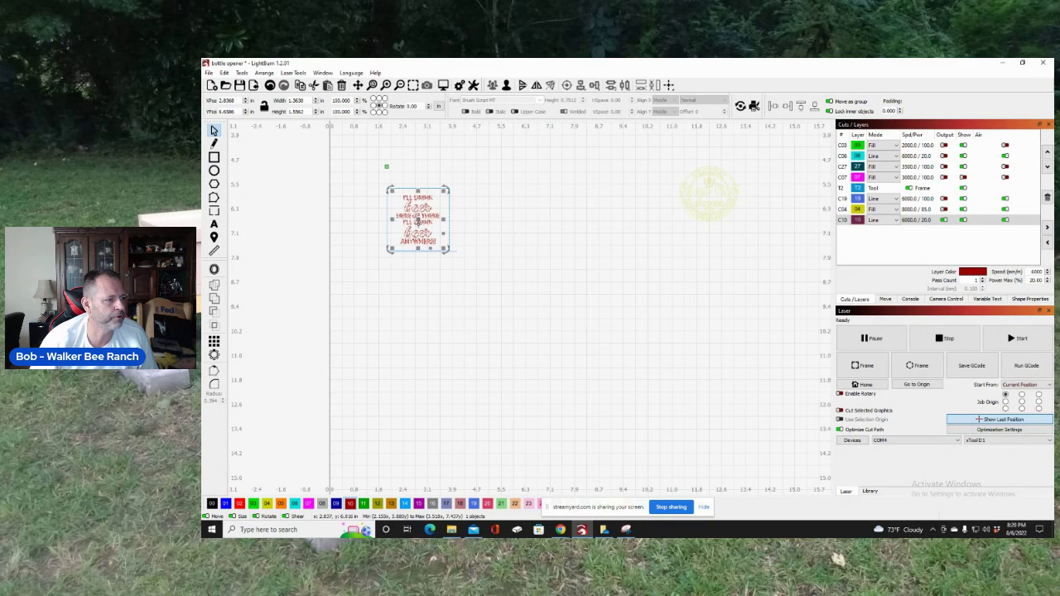
left_click_drag(417, 222, 419, 227)
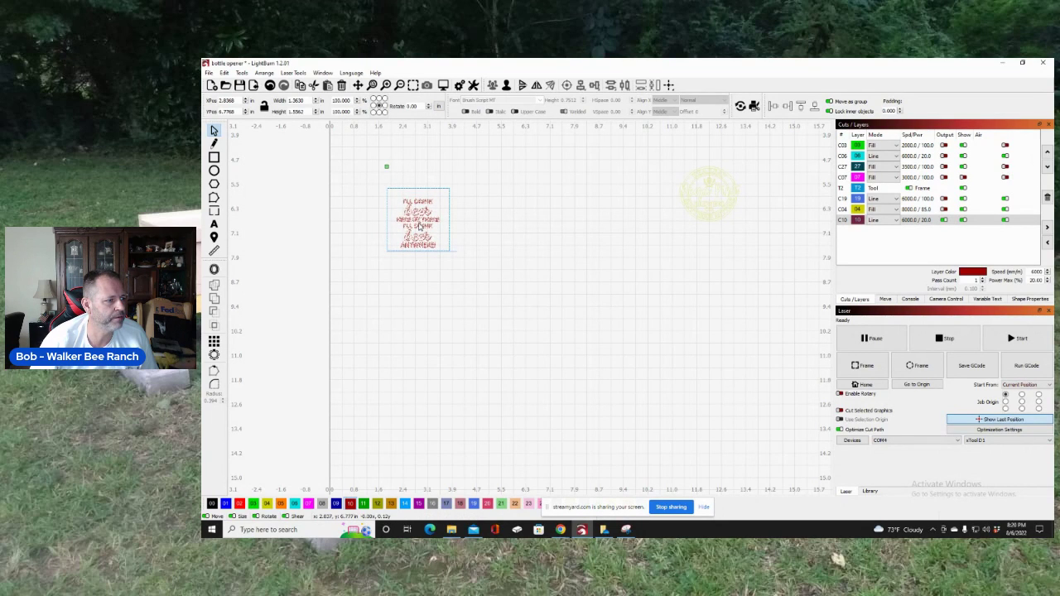
left_click(419, 220)
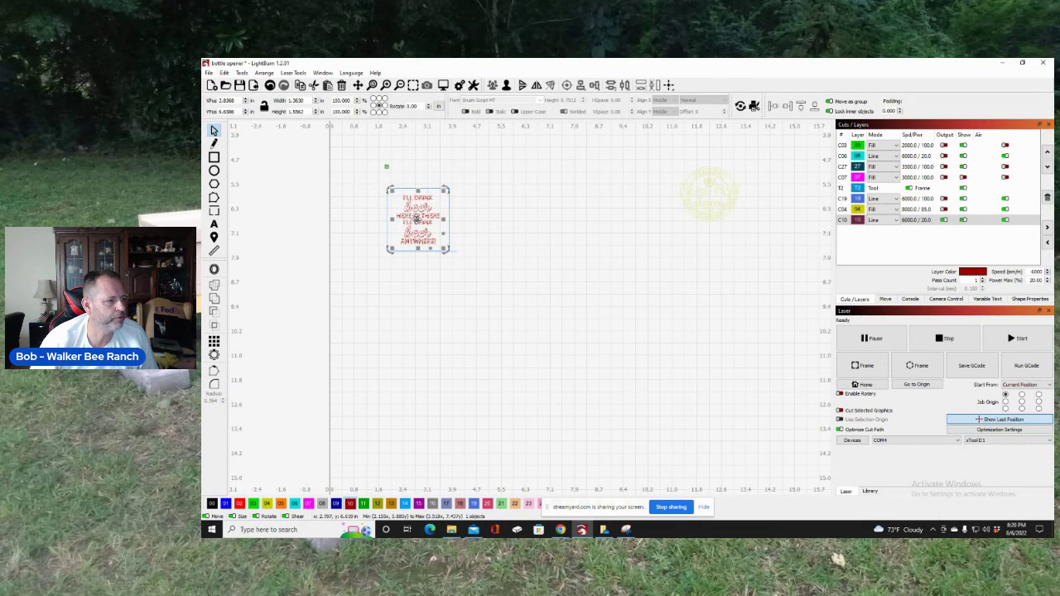
mouse_move(416, 214)
left_mouse_down()
mouse_move(419, 226)
mouse_move(417, 215)
left_mouse_up()
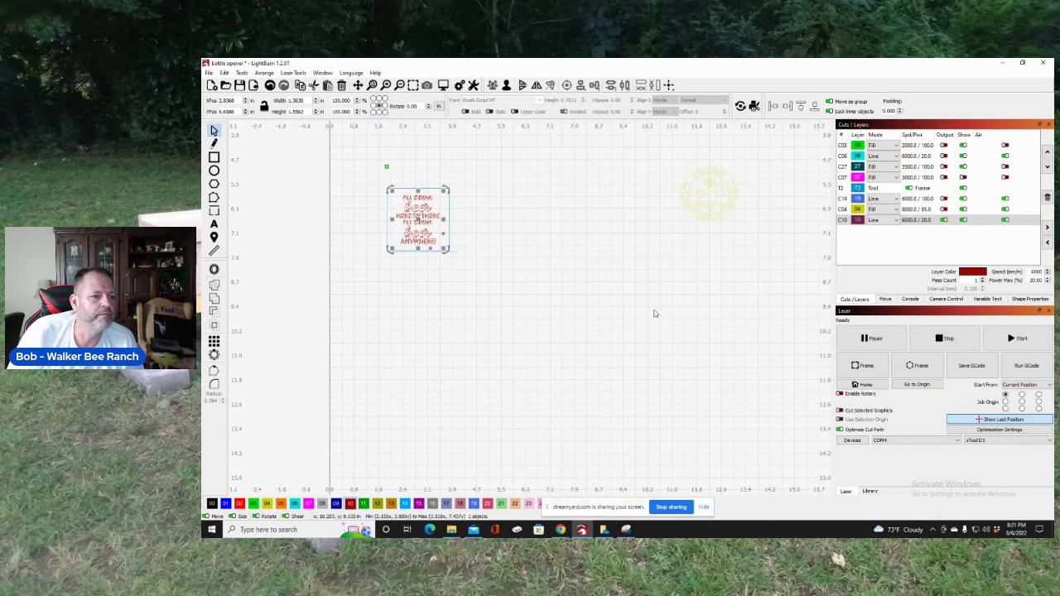
- Run a framing pass, and shift the saying, its square frame and the thin strip along the frame's lower edge up to the green marker
left_click(855, 368)
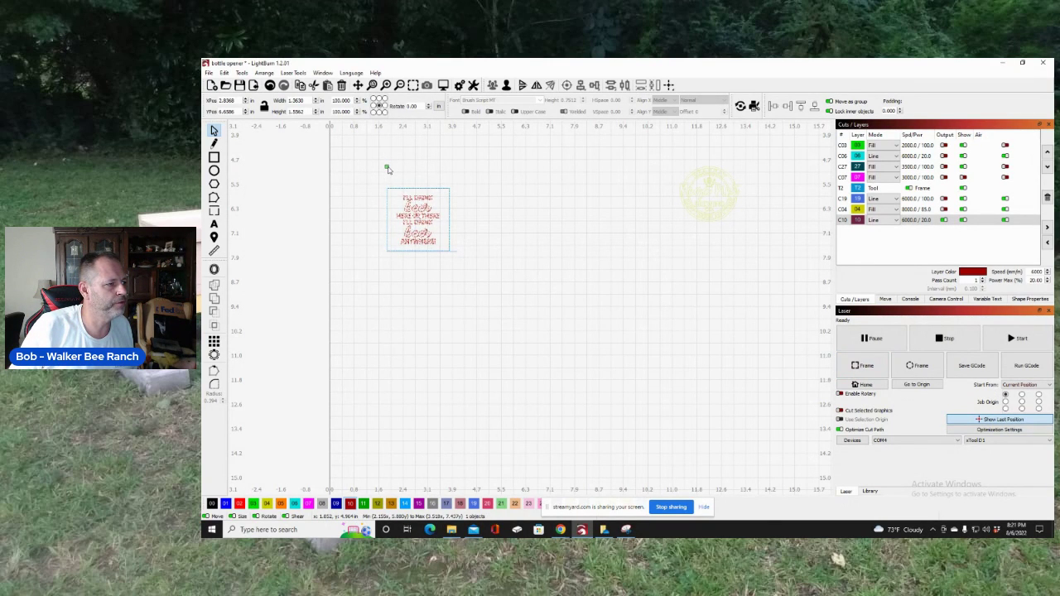
left_click(387, 168)
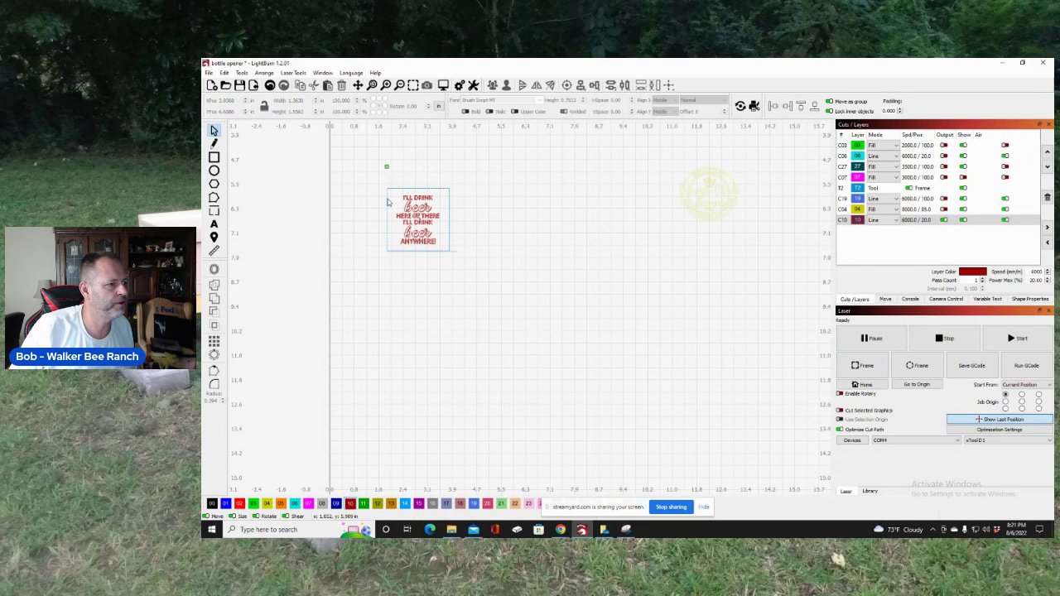
left_click(433, 253)
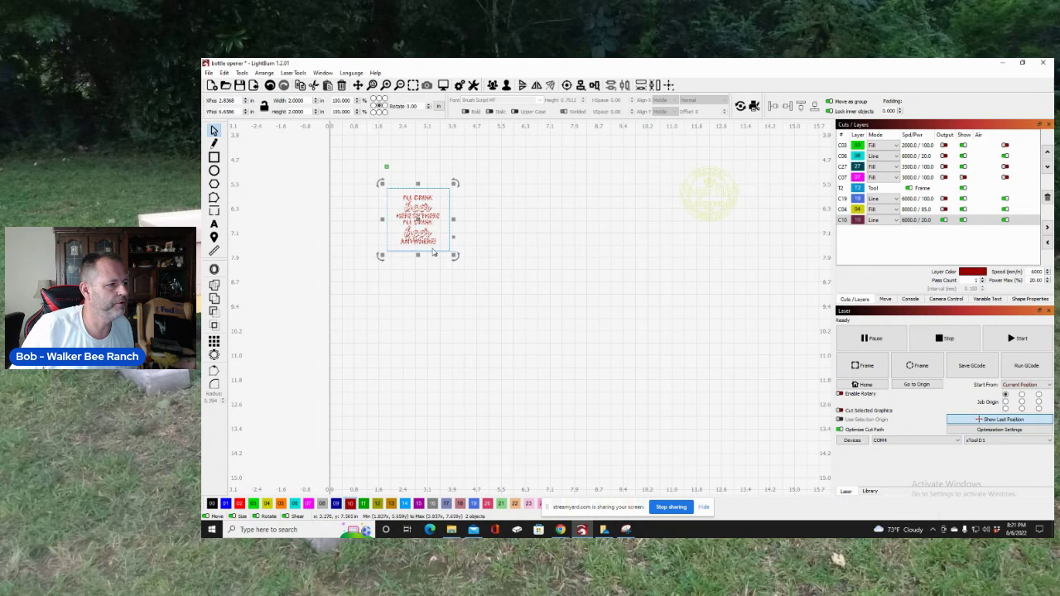
left_click_drag(418, 218, 419, 199)
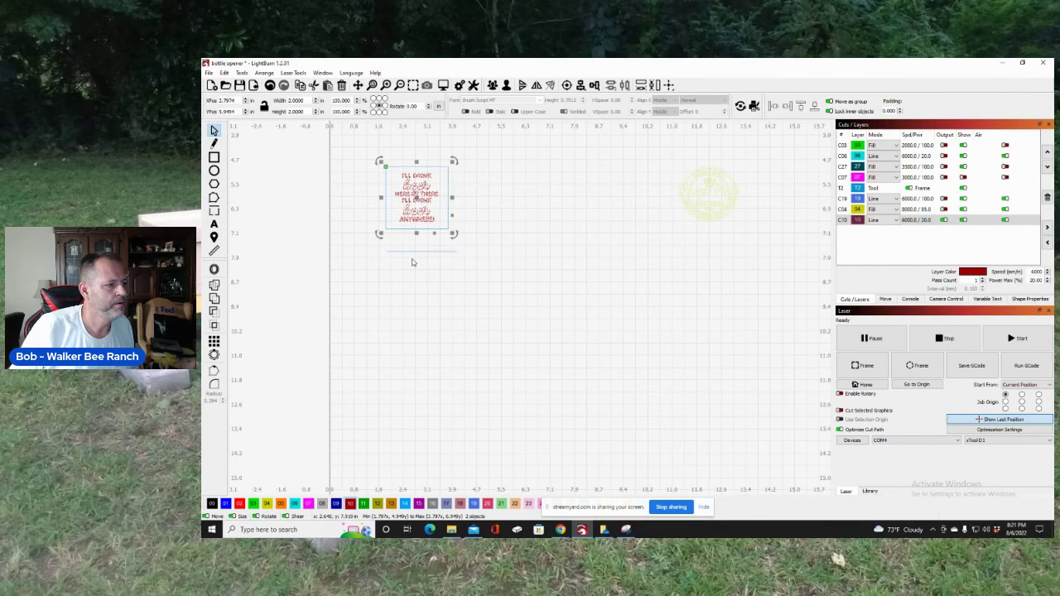
left_click_drag(421, 181, 420, 200)
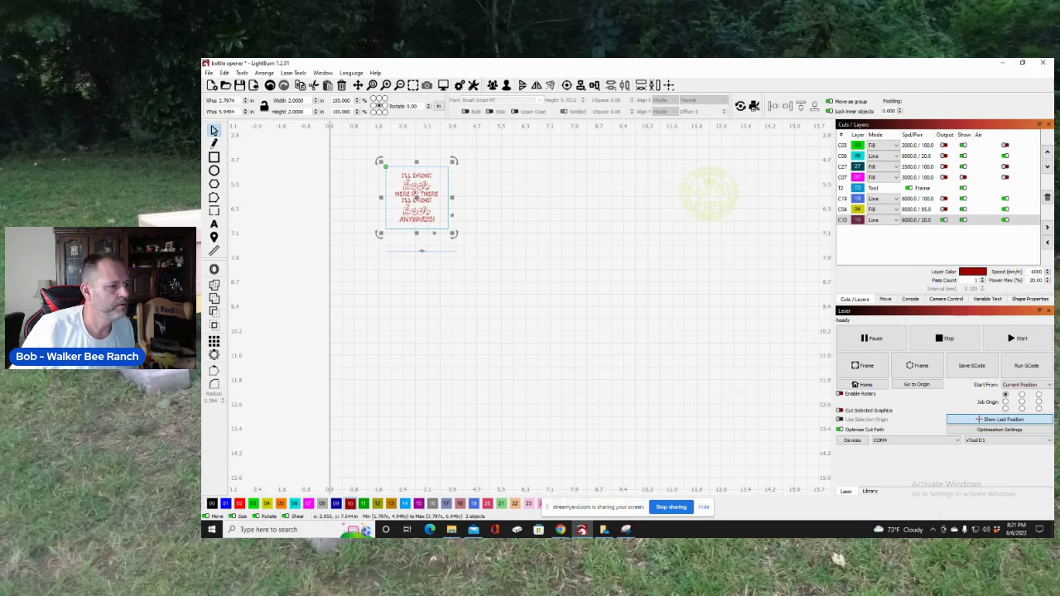
left_click(421, 250)
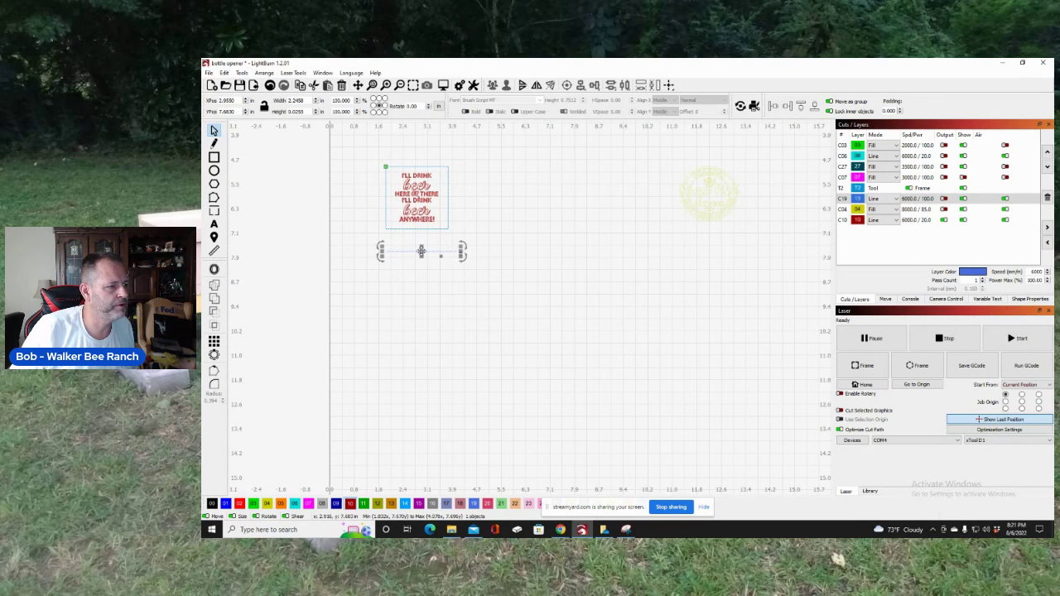
left_click_drag(422, 250, 421, 230)
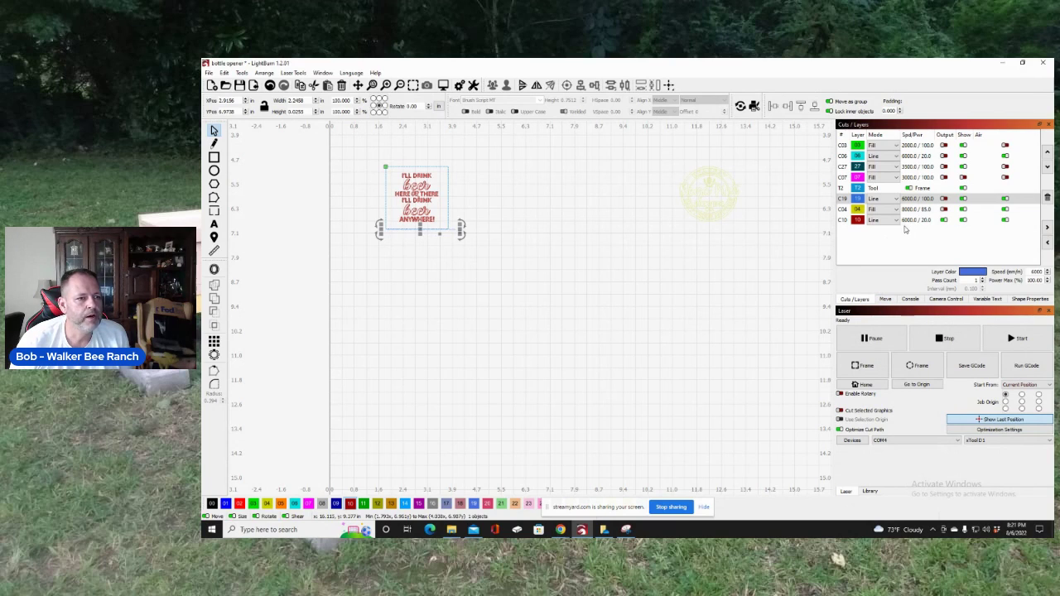
- Set layer C10 to Fill mode at 8000 mm/min and 80% max power, and preview the engraving
left_click(880, 219)
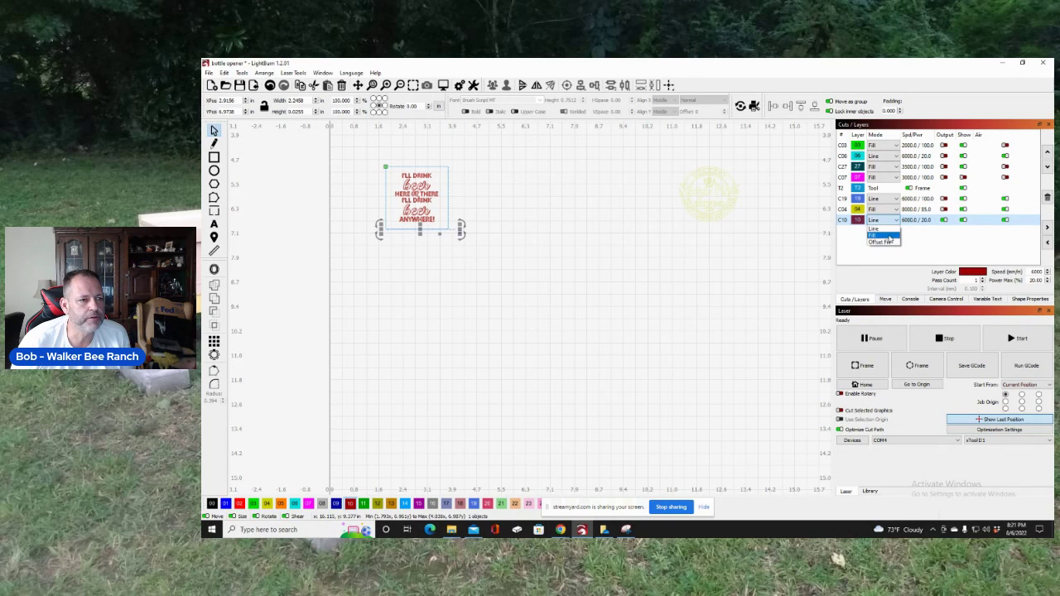
left_click(889, 237)
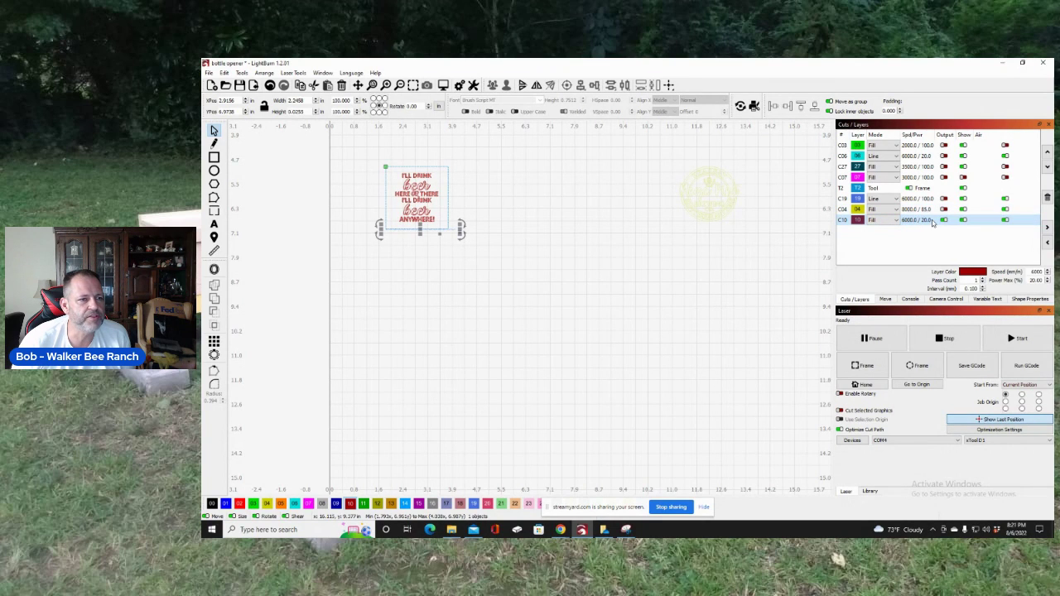
double_click(914, 221)
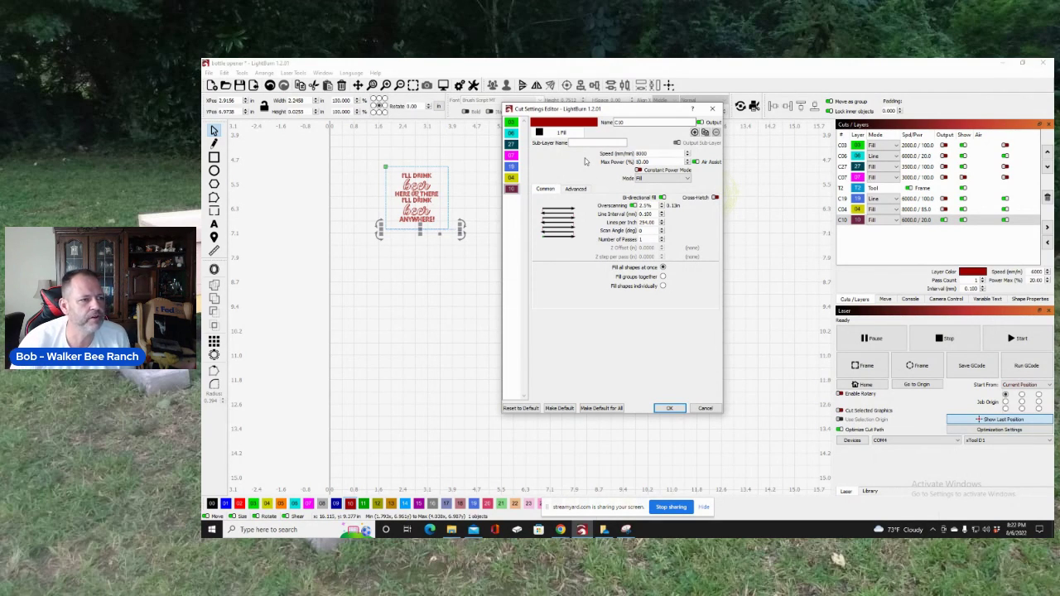
left_click(672, 409)
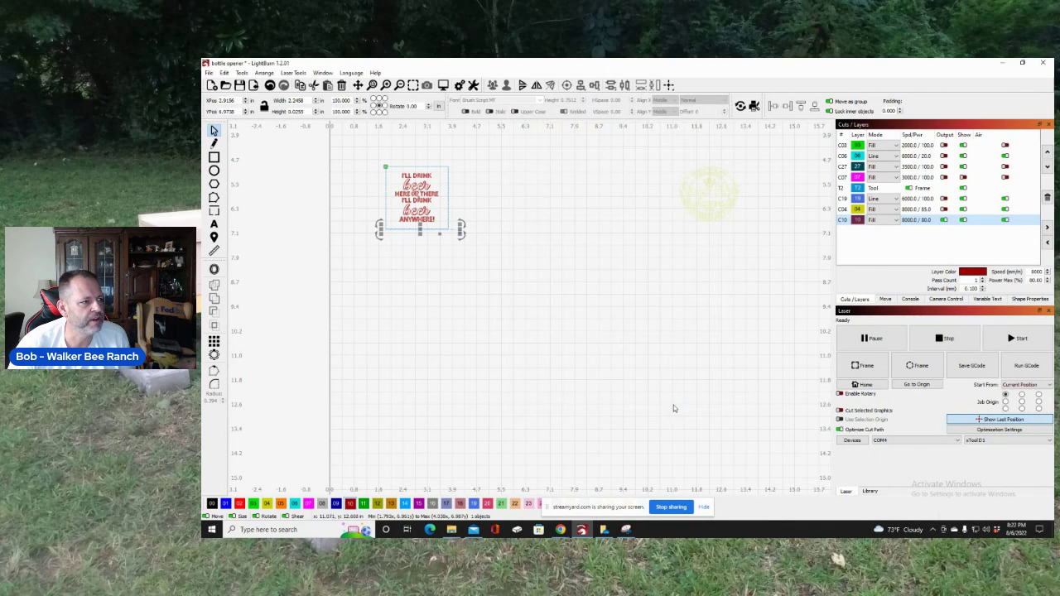
left_click(443, 86)
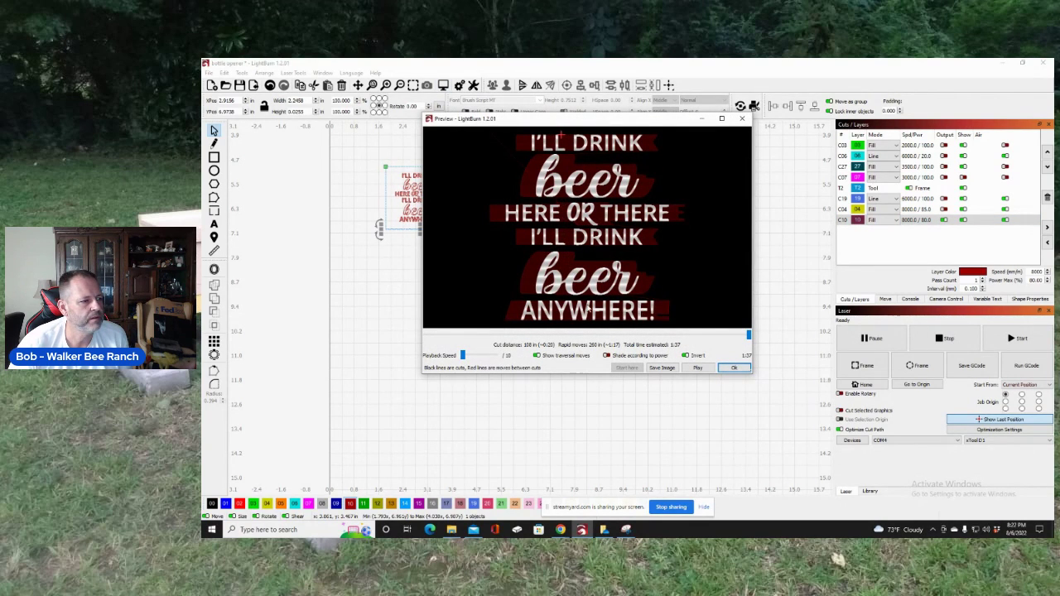
left_click(734, 369)
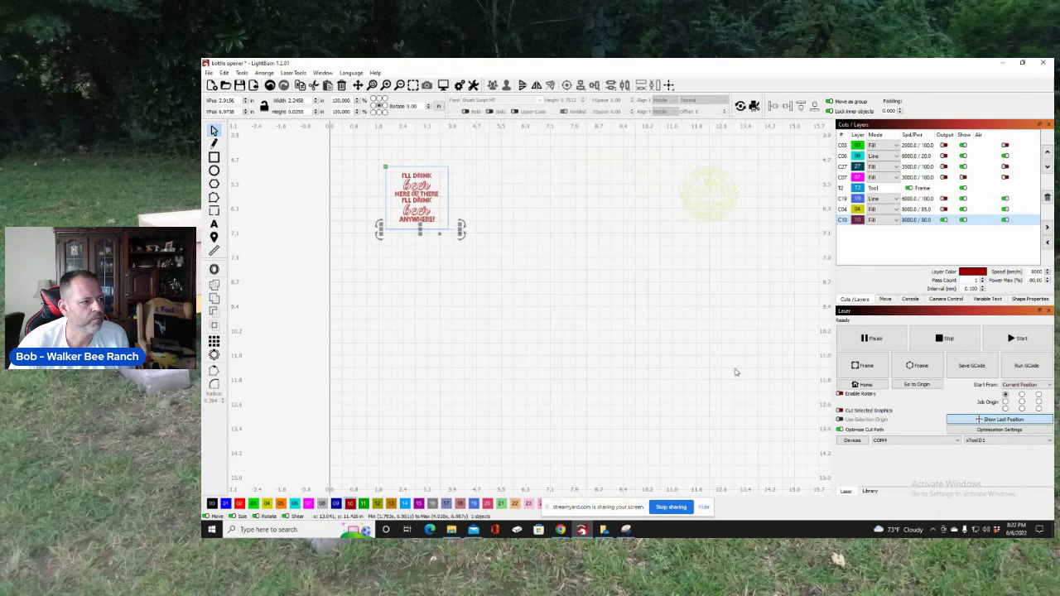
- Frame the job area with the laser and start the engraving
left_click(854, 369)
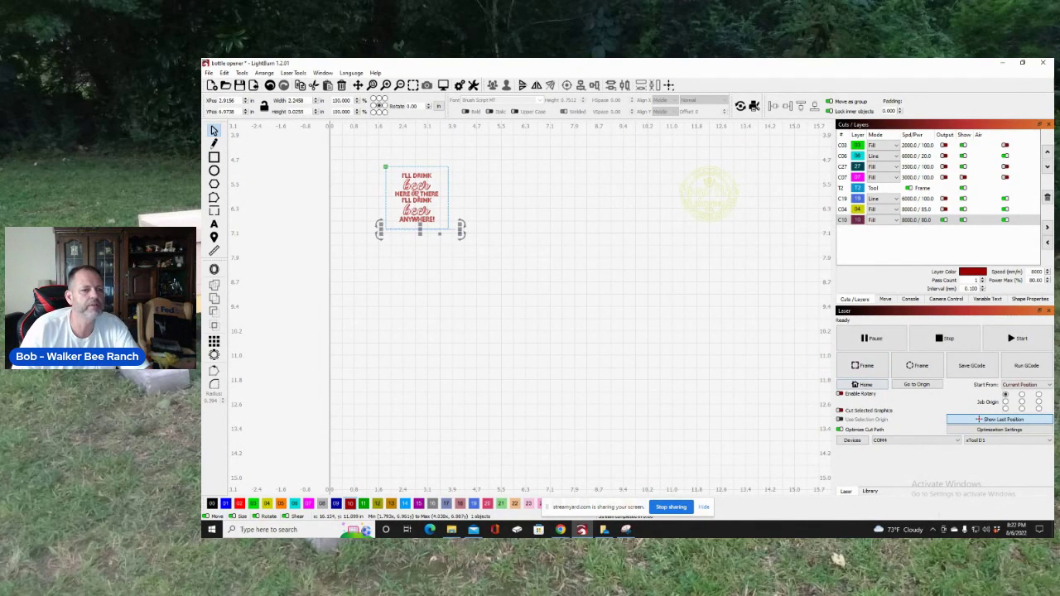
left_click(1037, 342)
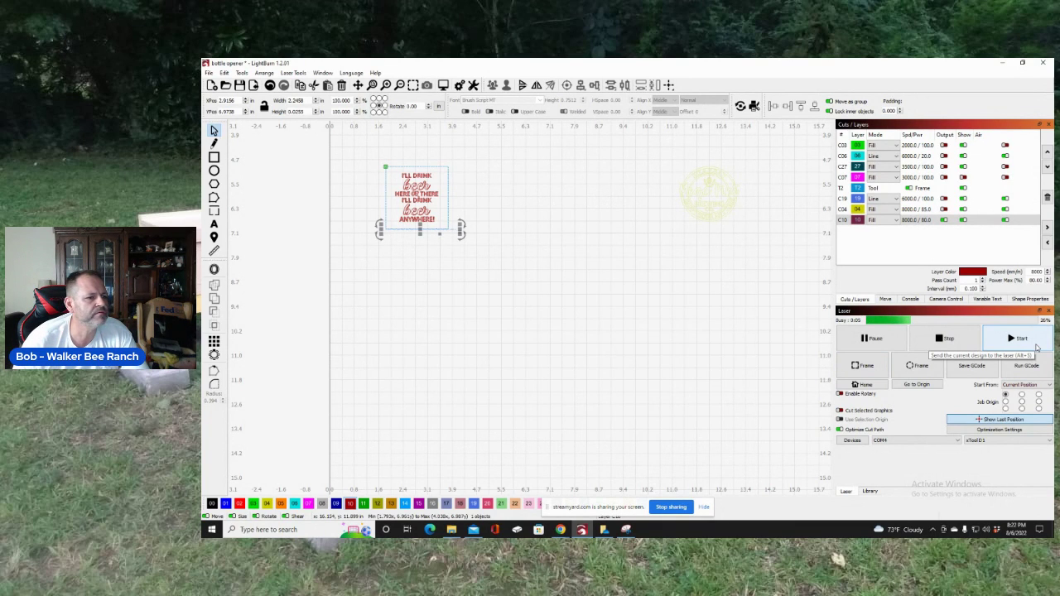
- Check the engraving preview while the job runs, and examine the beer saying inside its square frame up close
left_click(443, 84)
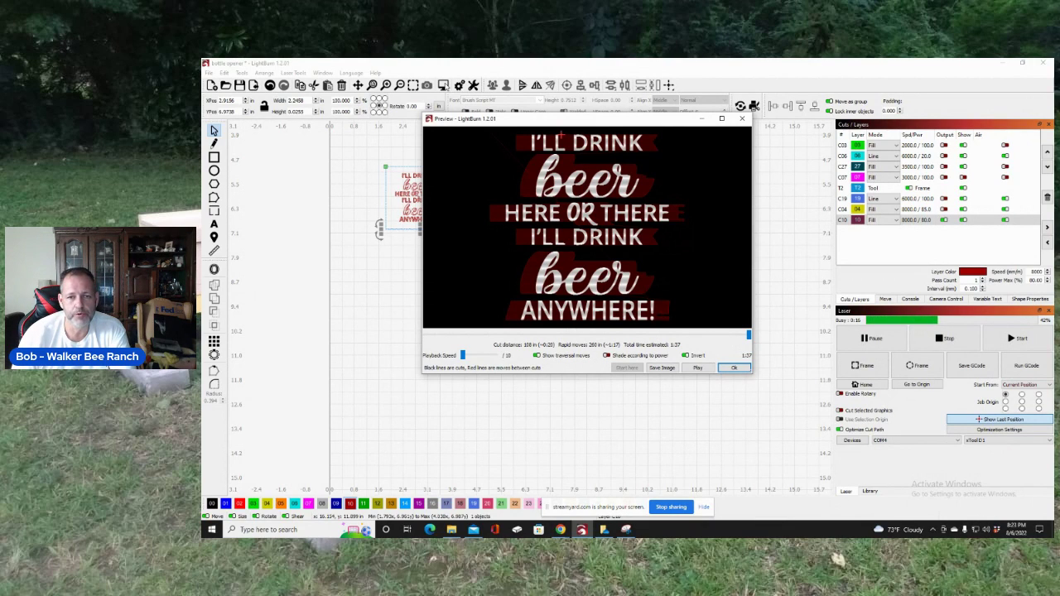
left_click(734, 368)
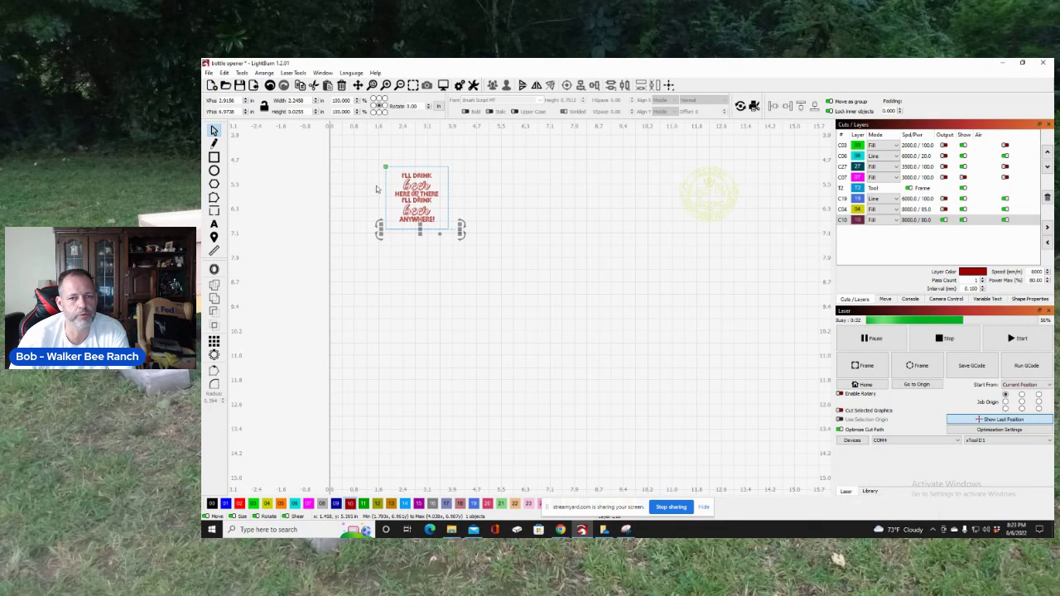
scroll(366, 190, "up", 3)
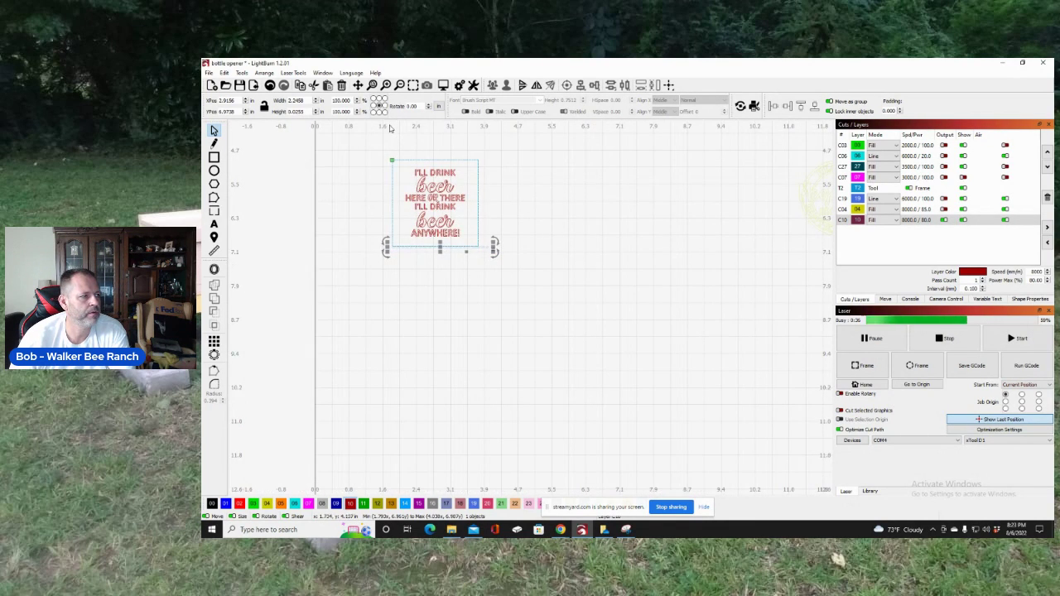
scroll(385, 145, "up", 3)
scroll(380, 150, "up", 2)
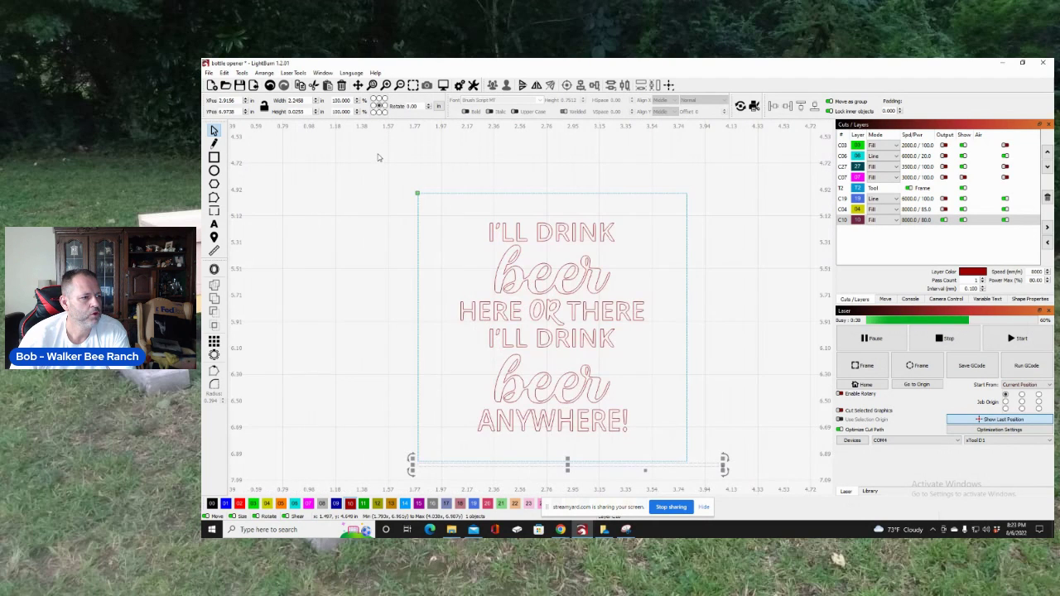